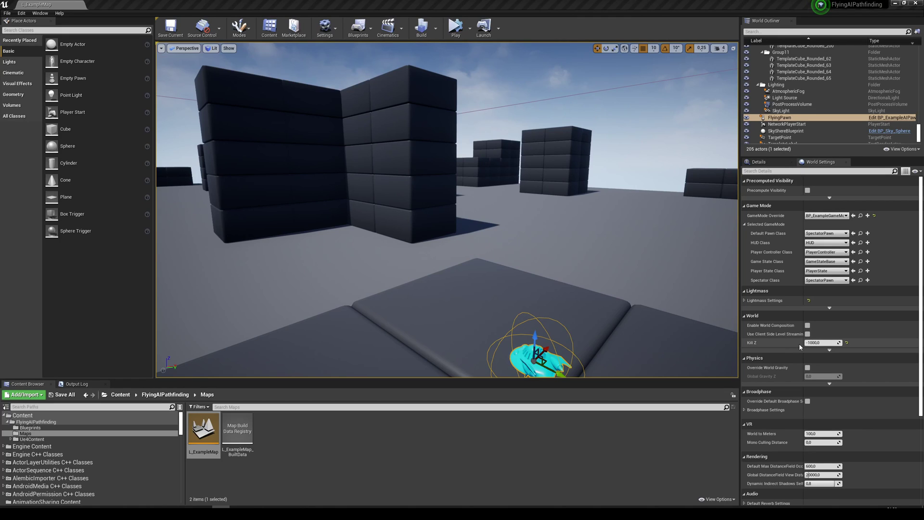
right_drag(518, 278, 515, 275)
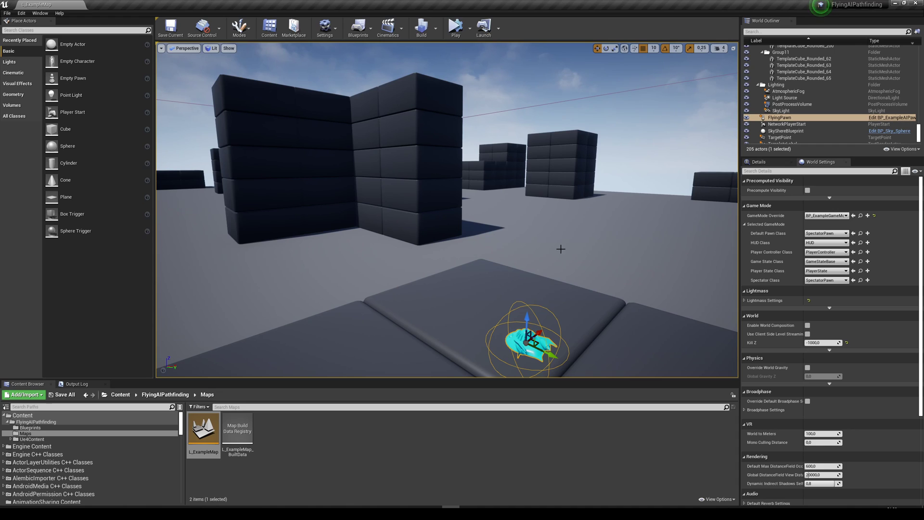
right_drag(478, 241, 416, 192)
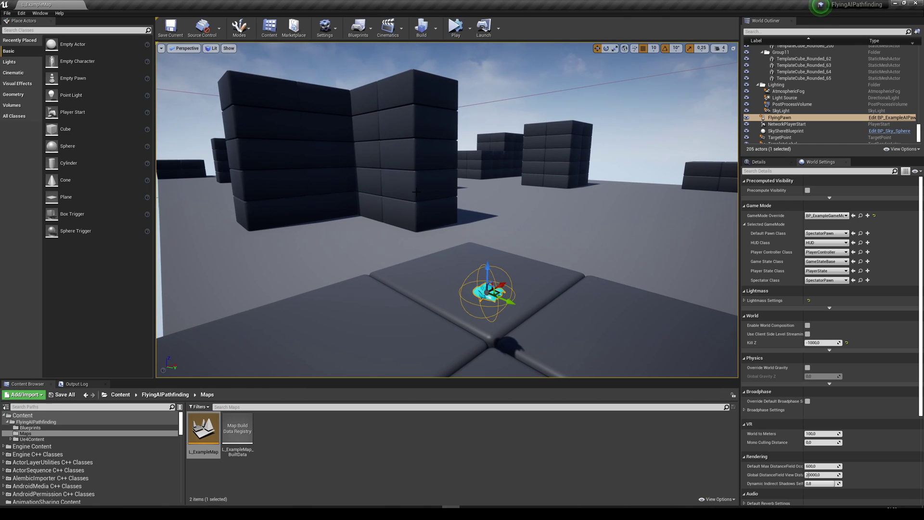
right_drag(431, 202, 419, 223)
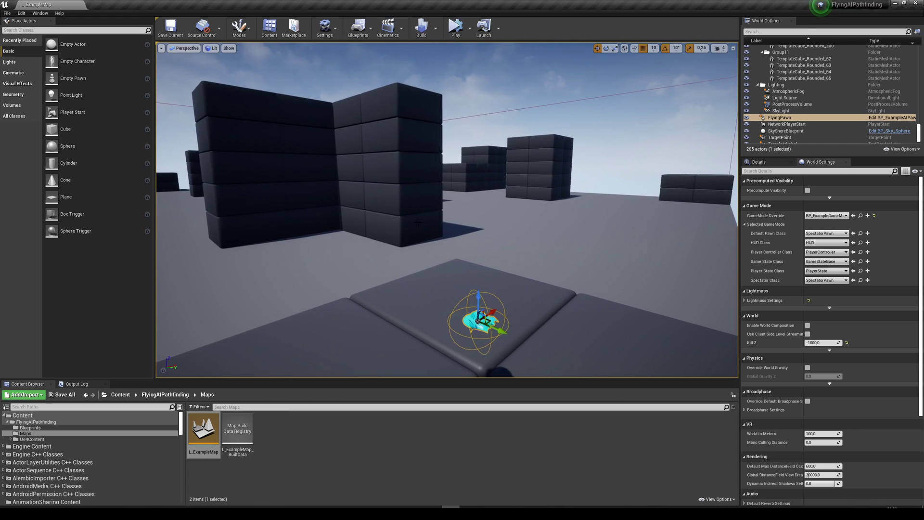
right_drag(319, 211, 379, 248)
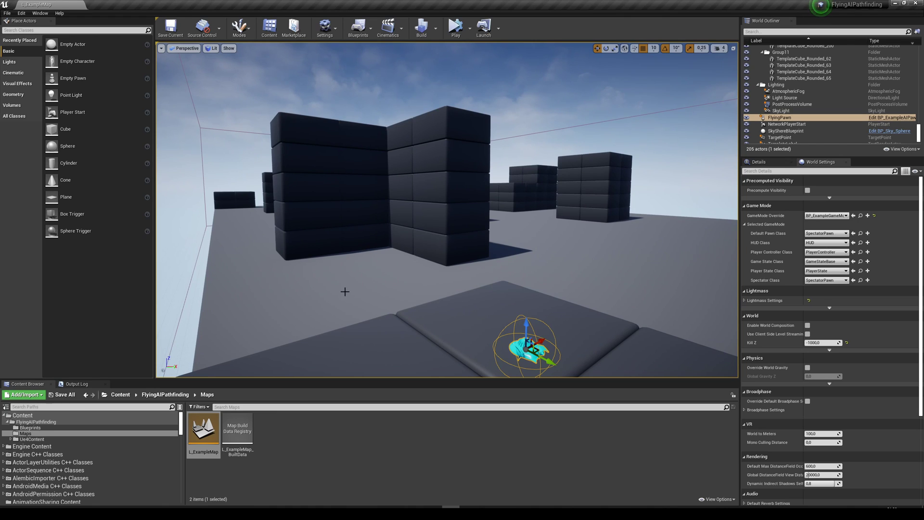
right_drag(508, 287, 507, 286)
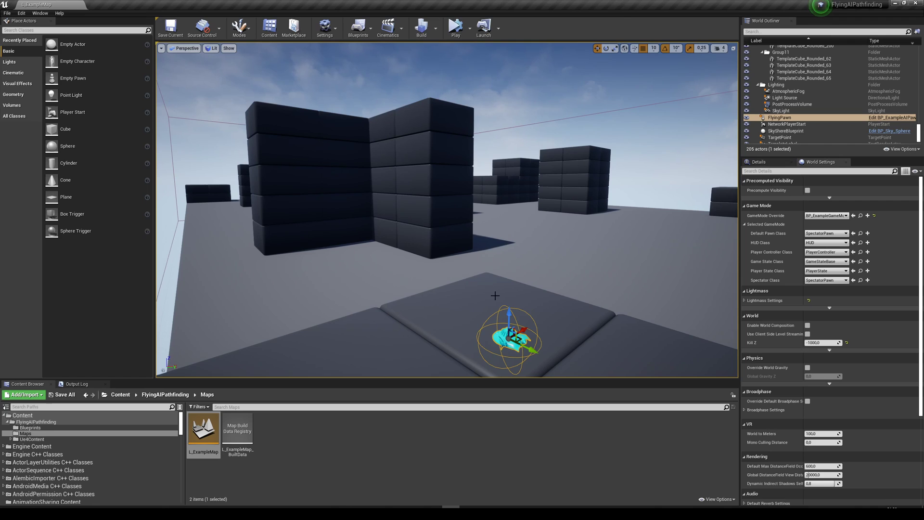
Open the BP_ExampleAIPawn blueprint from the FlyingAIPathfinding Blueprints folder and dock its editor beside the level
click(165, 394)
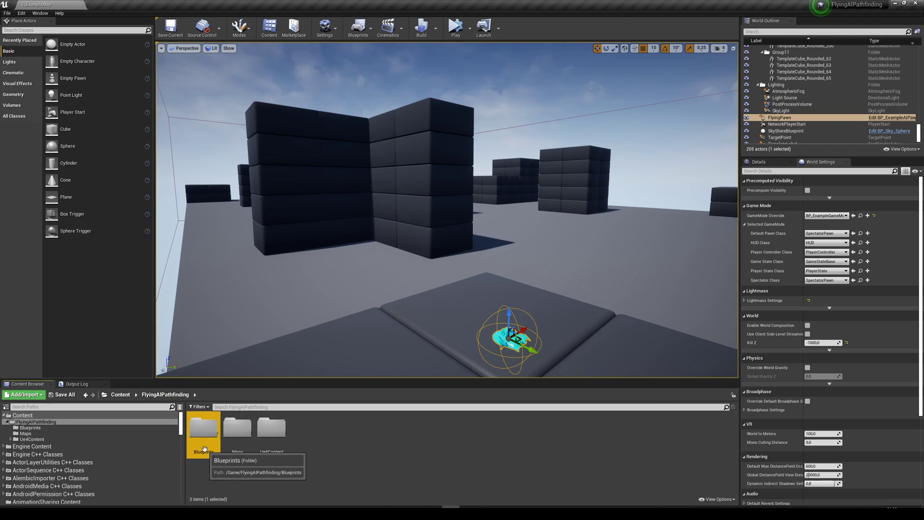
double_click(203, 425)
double_click(209, 443)
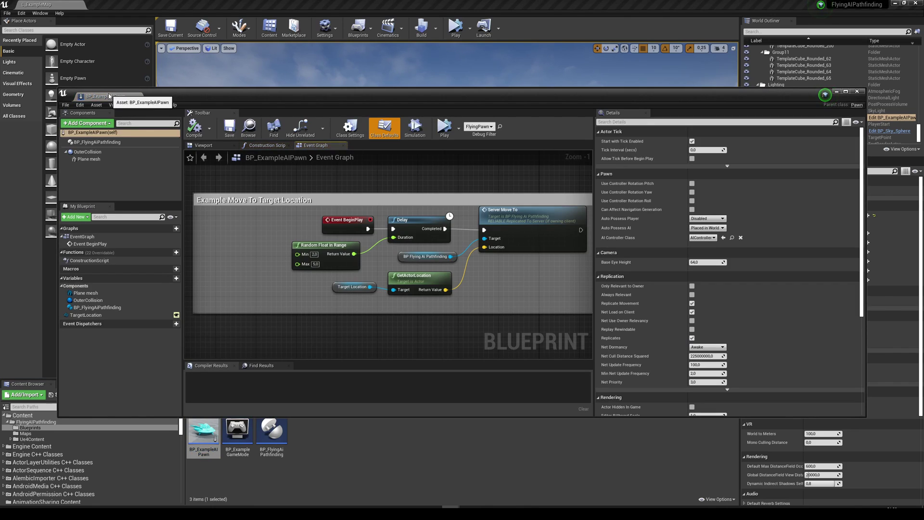
drag(103, 94, 108, 5)
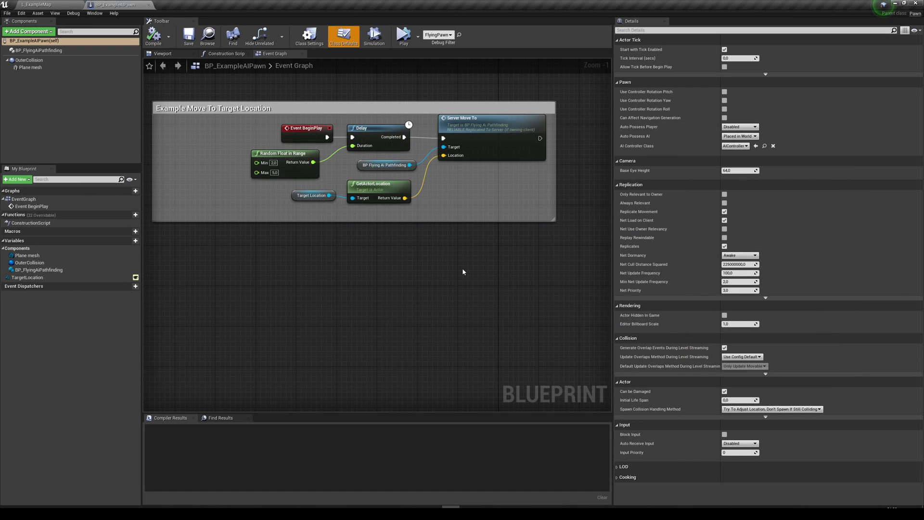
right_drag(378, 266, 398, 337)
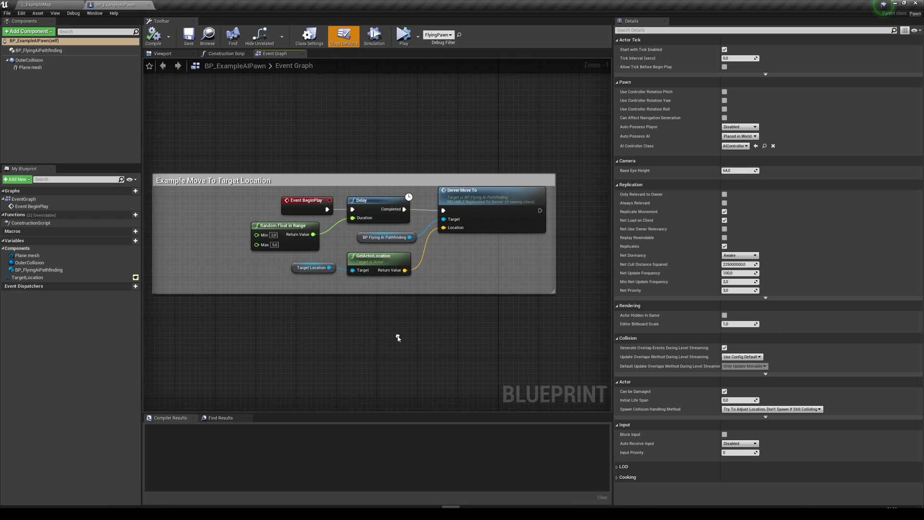
Inspect the pawn's BP_FlyingAIPathfinding, Plane mesh and OuterCollision components and view the mesh inside its collision sphere
click(44, 50)
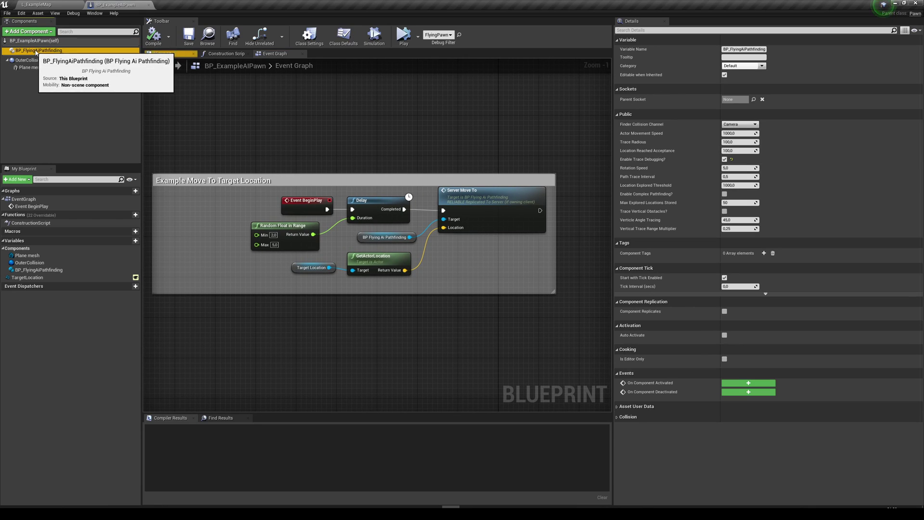
click(163, 53)
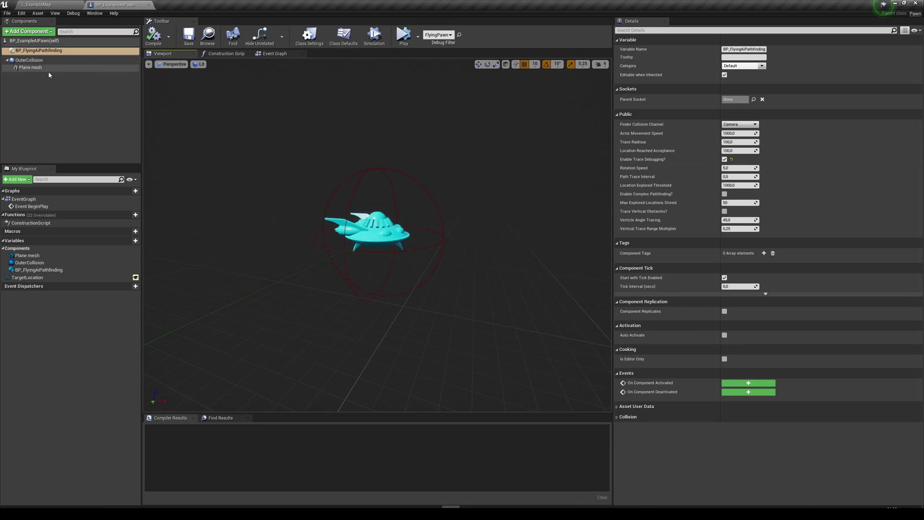
click(30, 67)
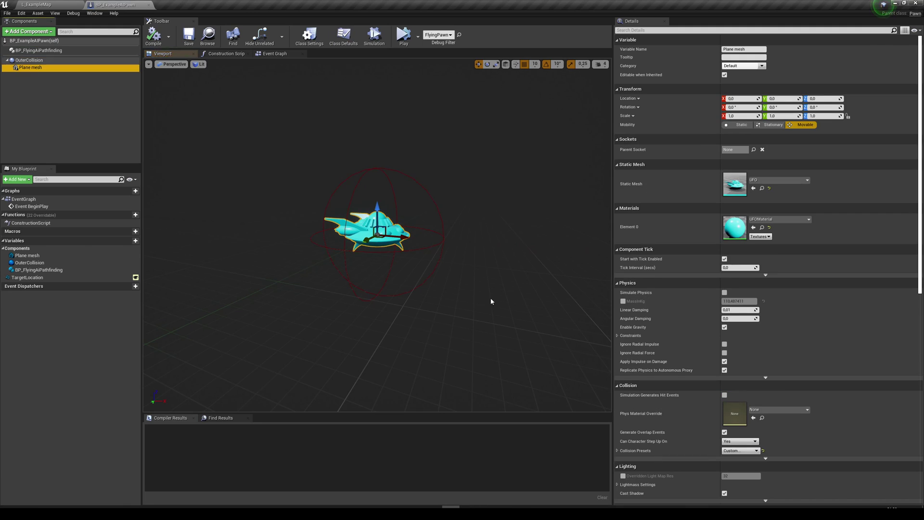
click(26, 61)
right_drag(439, 191, 427, 171)
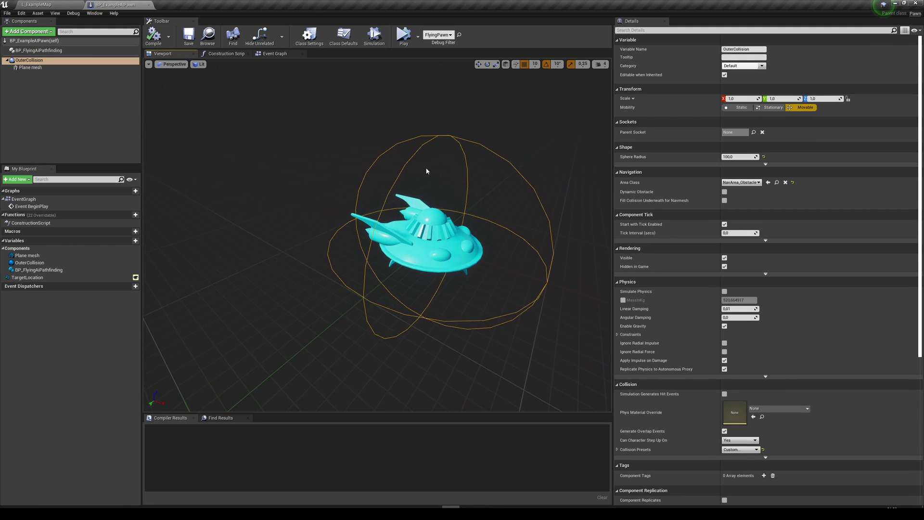
drag(426, 171, 273, 232)
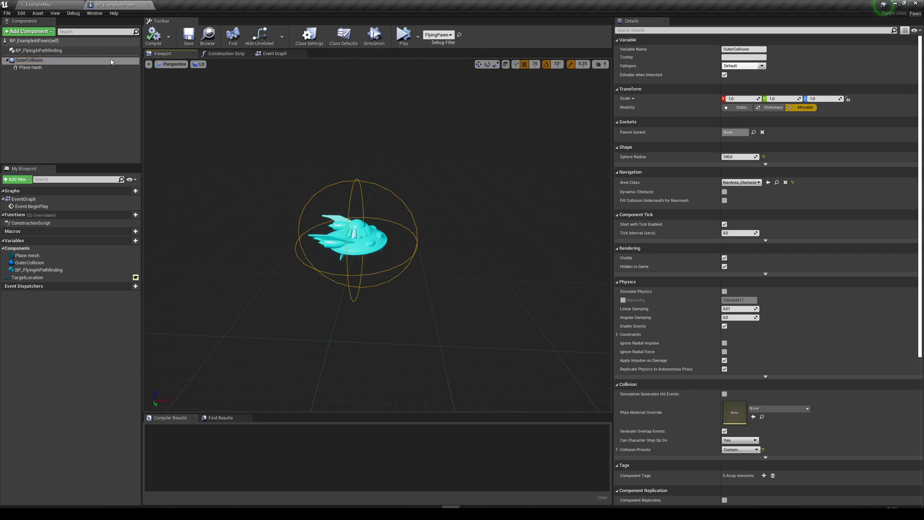
Narrow the "Example Move To Target Location" comment box in the event graph to fit closer around its nodes
click(275, 53)
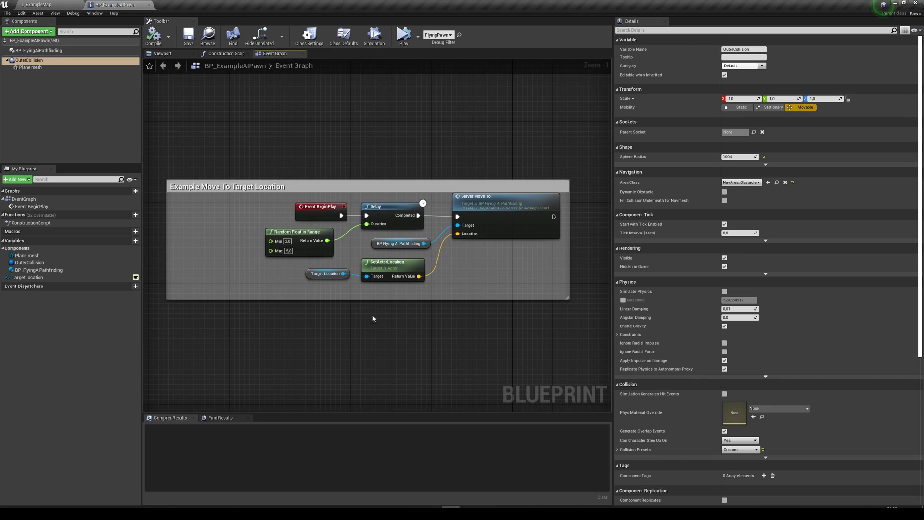
drag(167, 250, 232, 257)
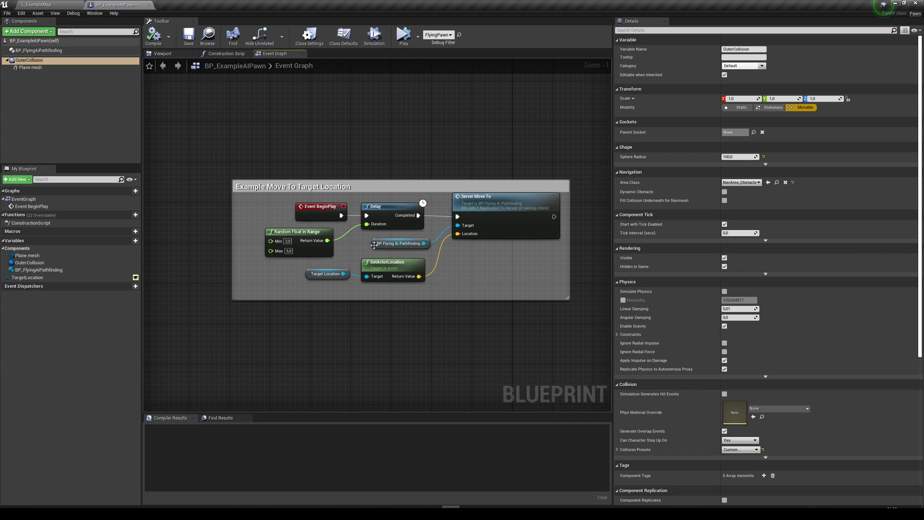
right_drag(467, 312, 429, 309)
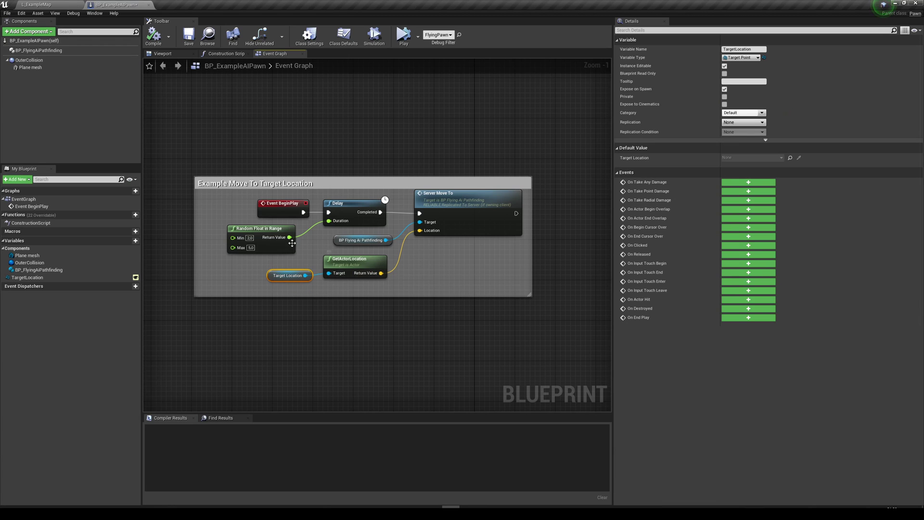
Check the FlyingPawn's Target Location setting in the example level and locate the referenced TargetPoint among the blocks
click(63, 4)
click(770, 161)
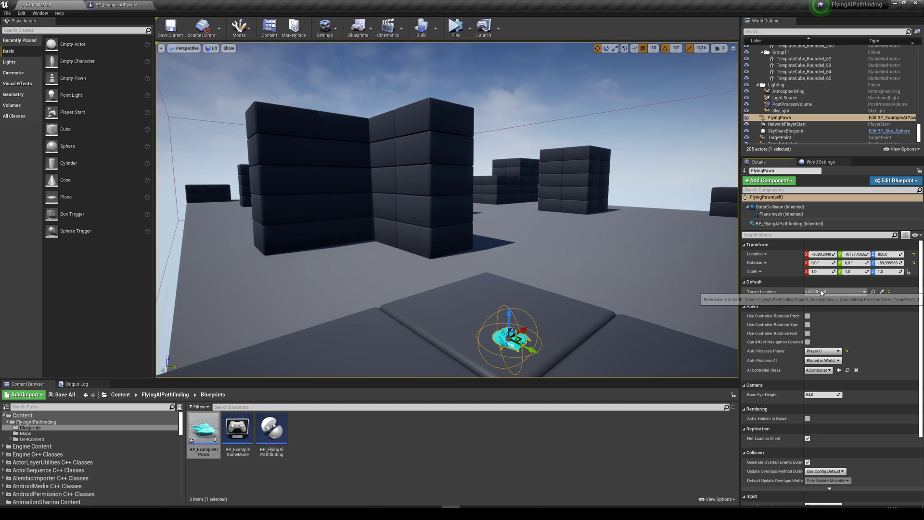
click(872, 292)
right_drag(446, 210, 724, 284)
key(w)
Focus the view on the FlyingPawn in the level and run the game to watch it fly
double_click(778, 118)
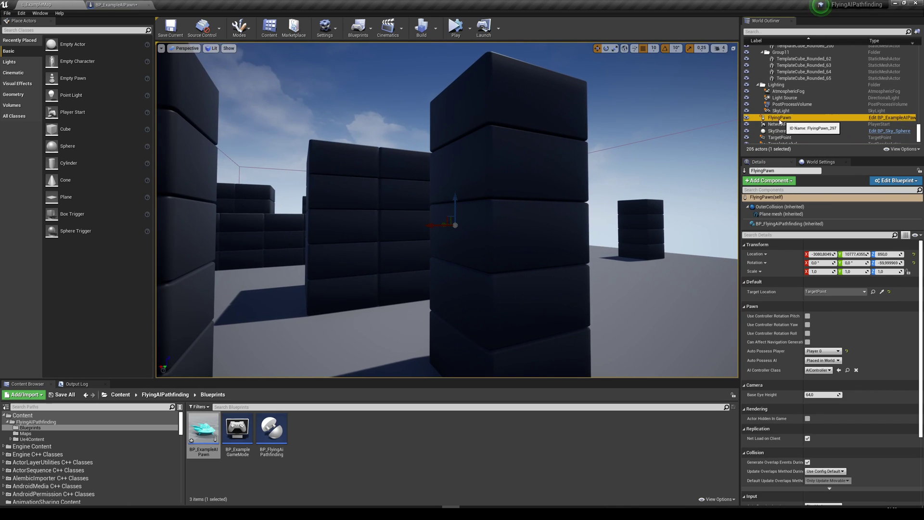
key(d)
right_drag(625, 192, 536, 245)
key(e)
click(456, 27)
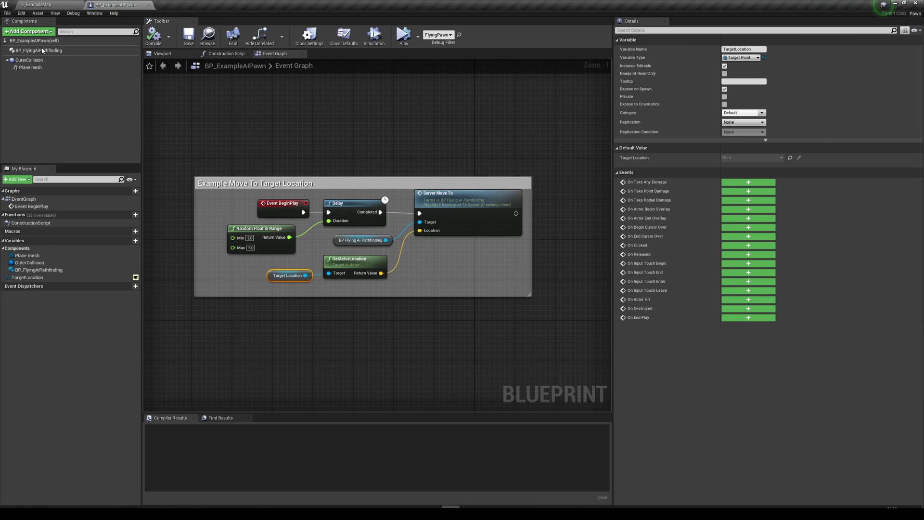
Review the public settings of the pawn's BP_FlyingAIPathfinding component and select a tower block in the level as an example obstacle
click(39, 50)
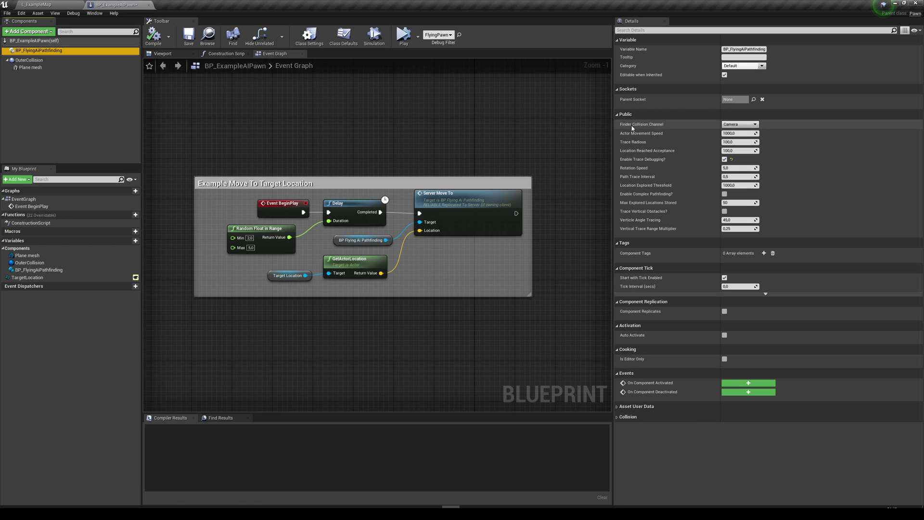
click(47, 4)
right_drag(484, 205, 544, 185)
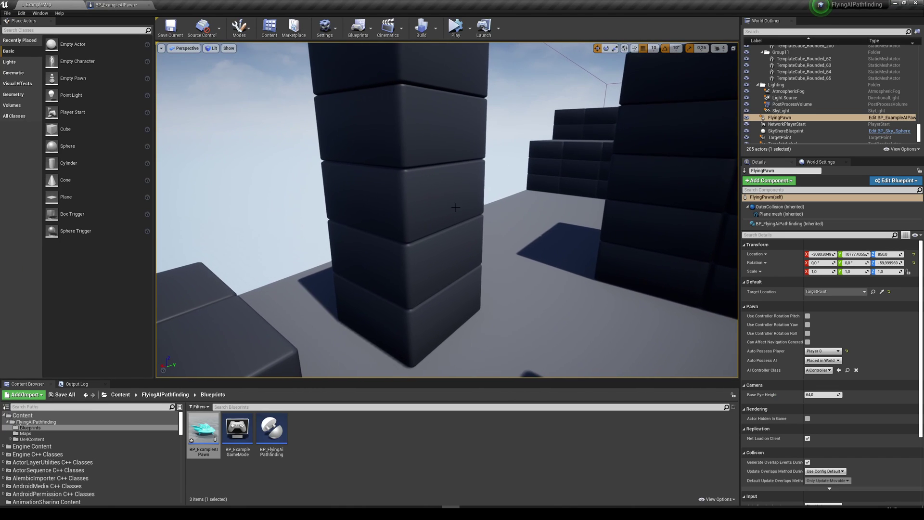
click(430, 218)
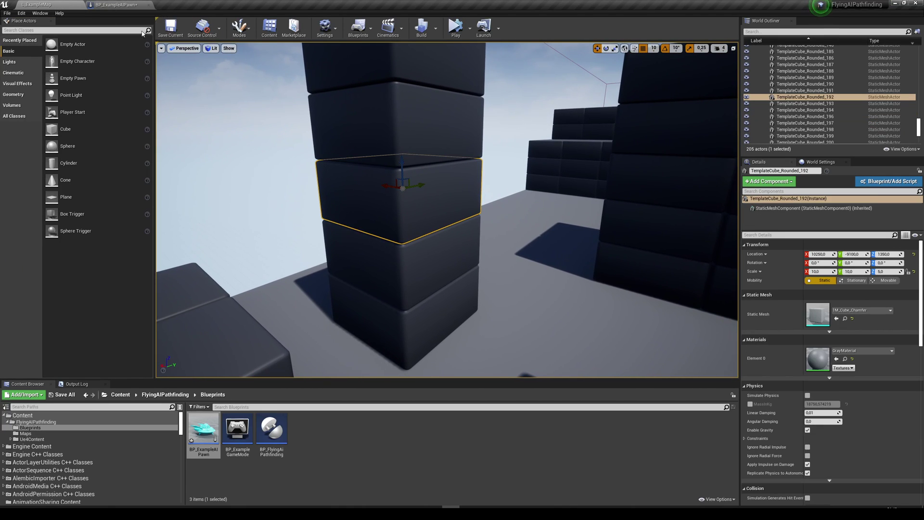
click(107, 4)
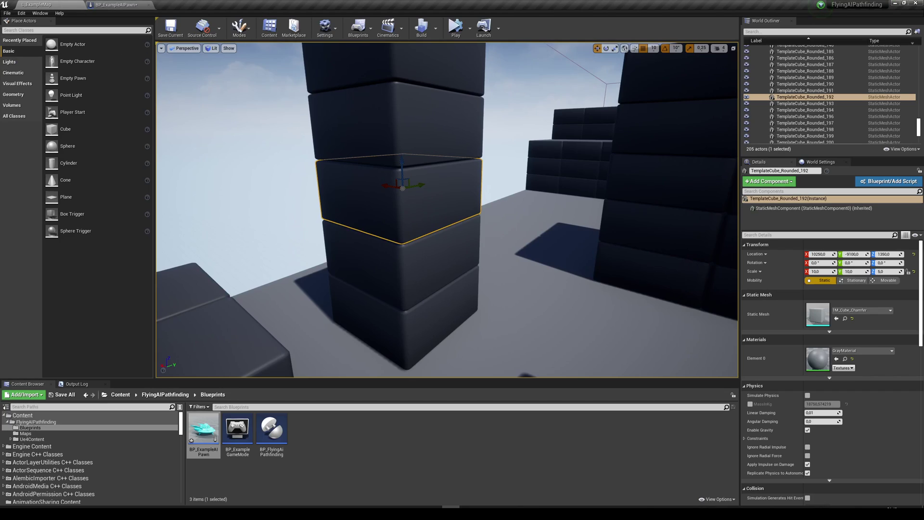
Find the FlyingPawn in the level's actor list, focus on it and simulate the level to observe its debug traces
right_drag(385, 137, 378, 160)
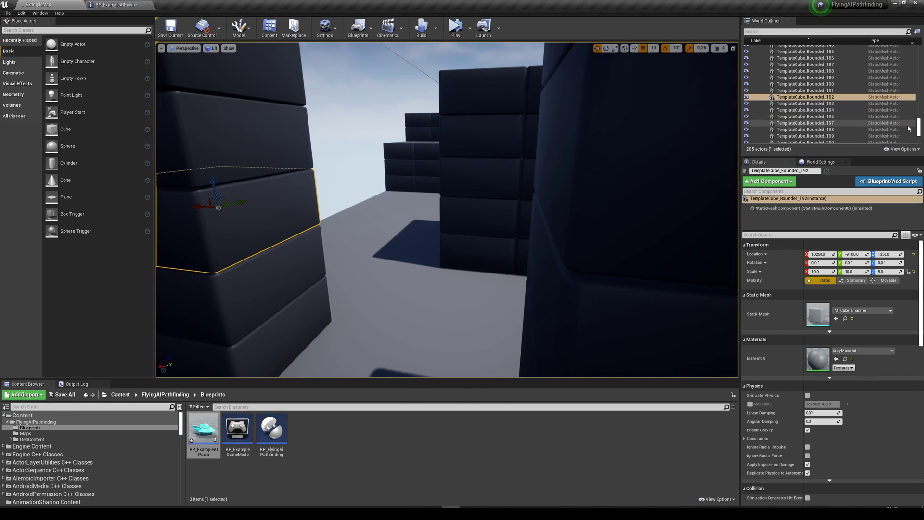
drag(918, 131, 918, 141)
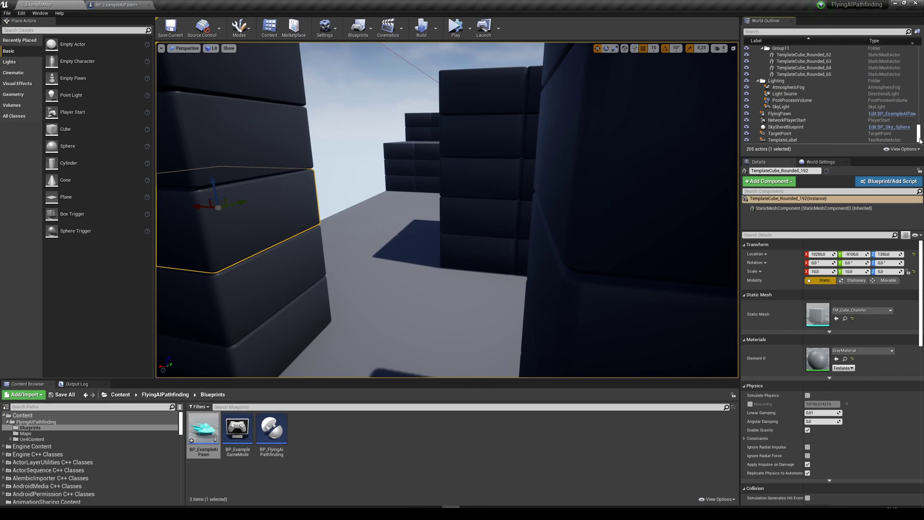
double_click(780, 114)
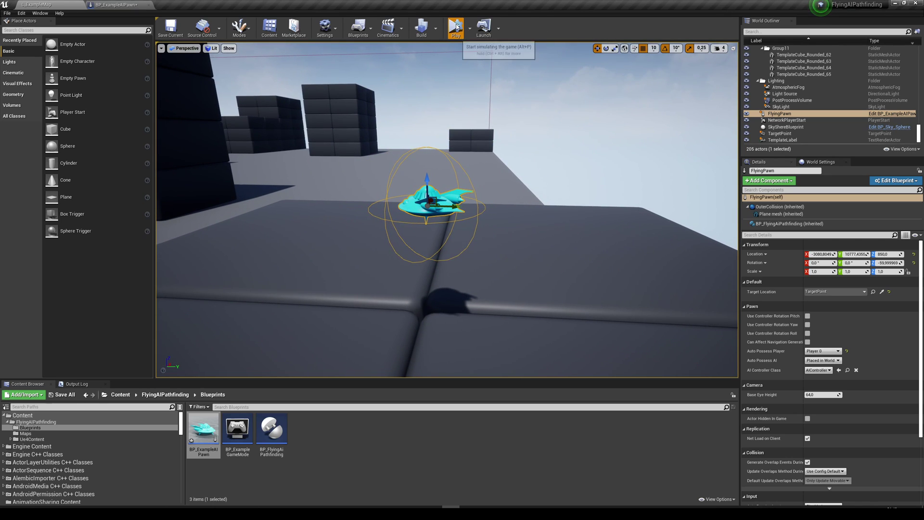
click(456, 26)
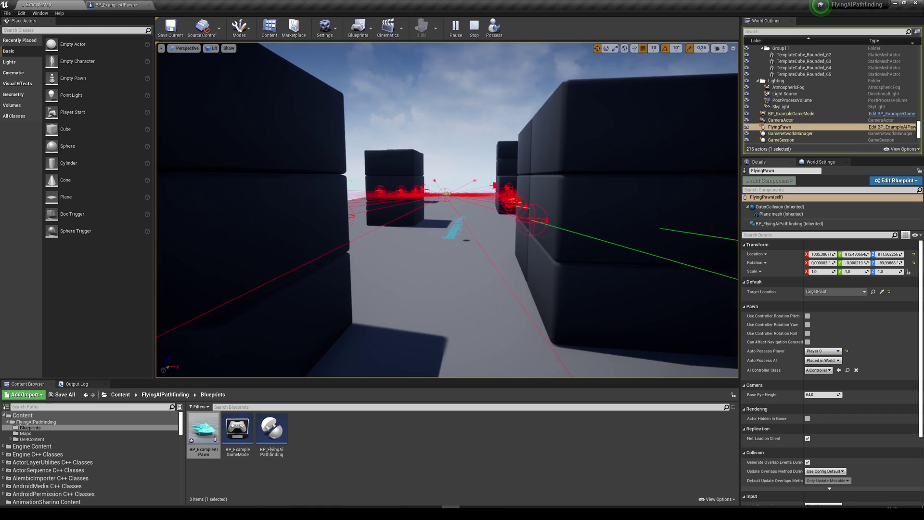
Examine the pawn's mesh and surrounding collision sphere in the blueprint's 3D preview
click(124, 4)
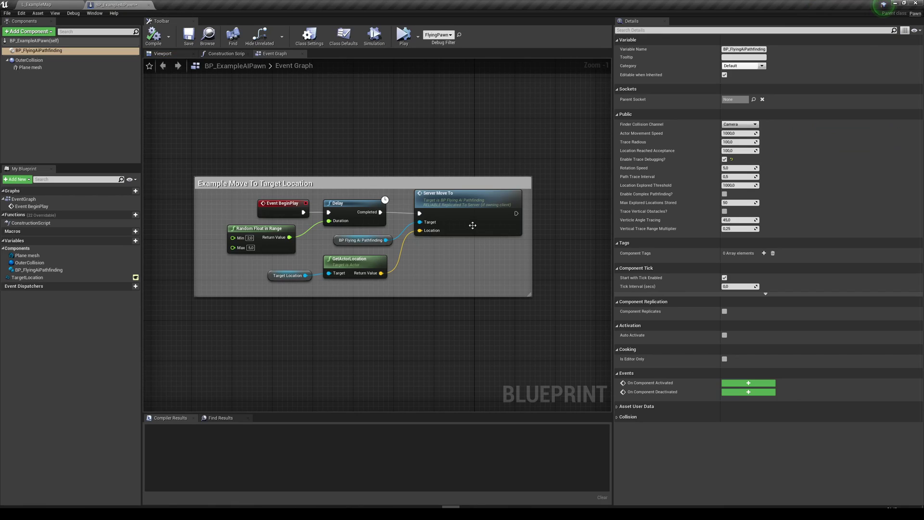
click(176, 55)
drag(443, 293, 443, 293)
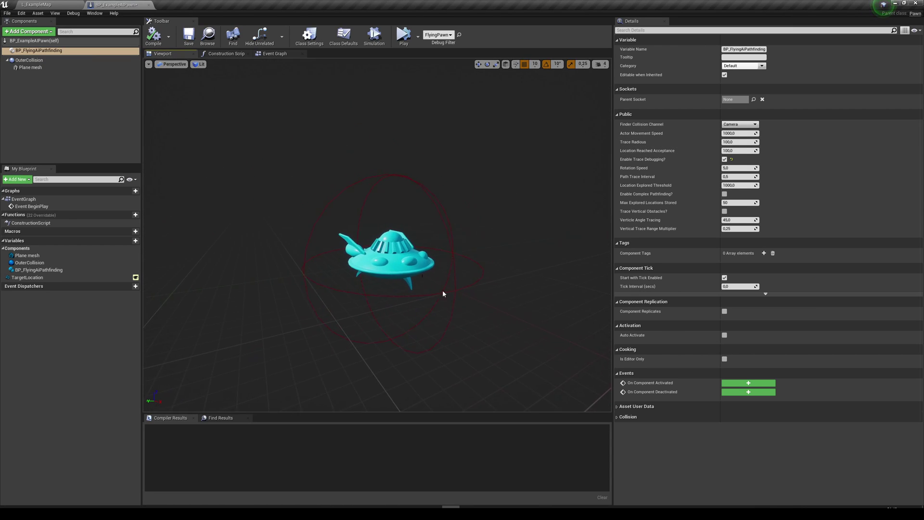
drag(394, 254, 394, 254)
scroll(385, 252, down, 3)
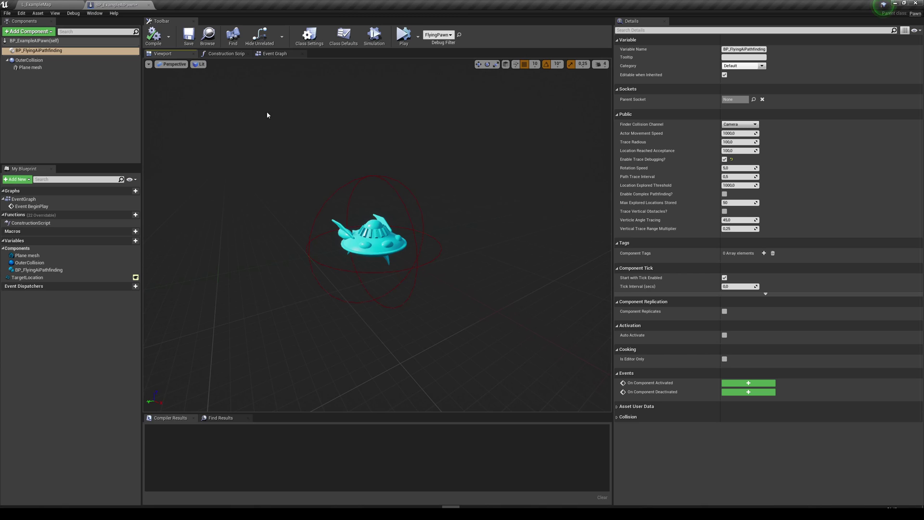
Look over the obstacle blocks in the level and compare the pathfinding component's settings with the pawn's collision sphere
click(36, 5)
mouse_move(446, 209)
right_down()
mouse_move(409, 209)
mouse_move(447, 209)
right_up()
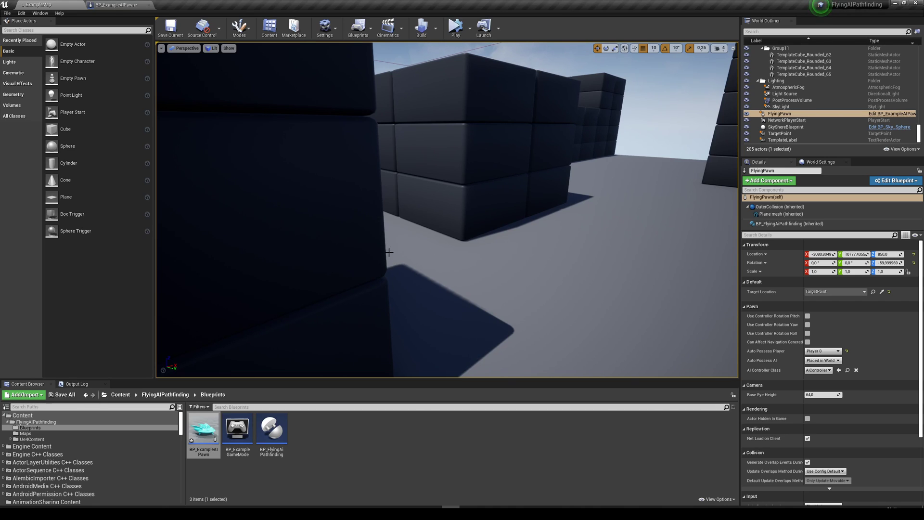
click(103, 4)
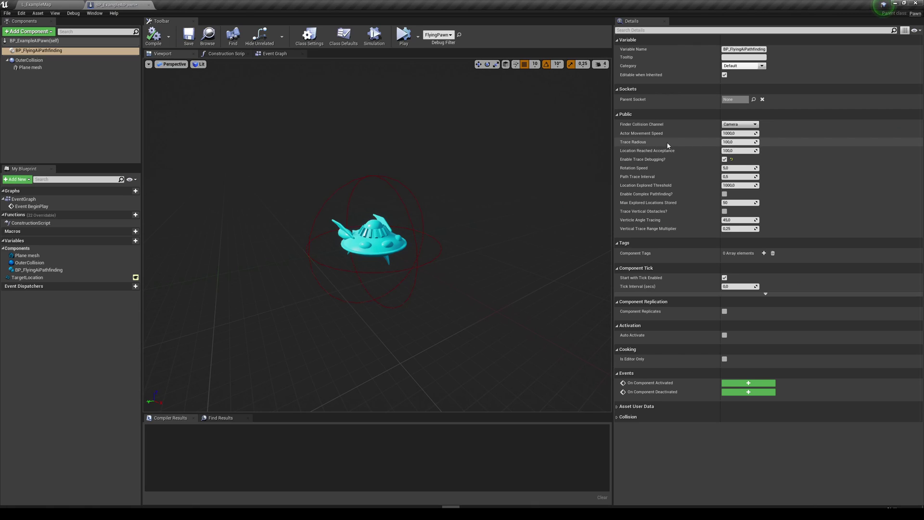
right_drag(326, 258, 308, 264)
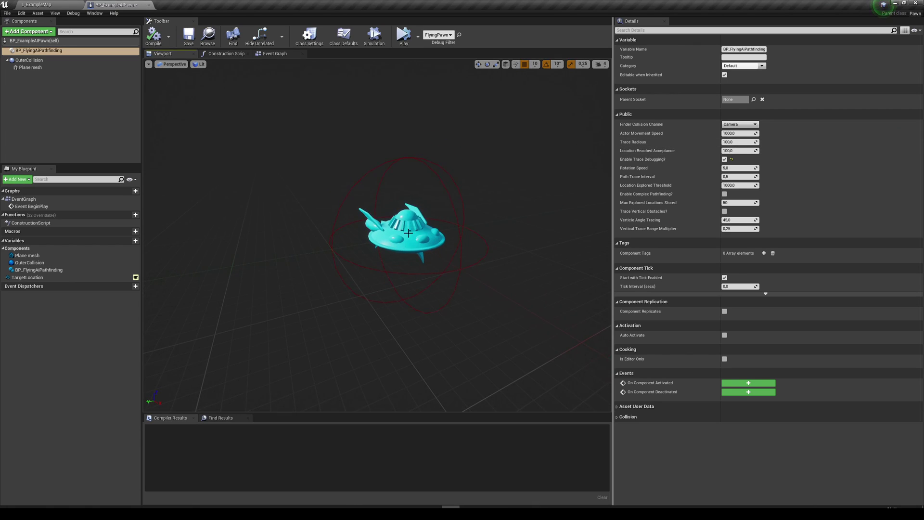
right_drag(408, 233, 415, 234)
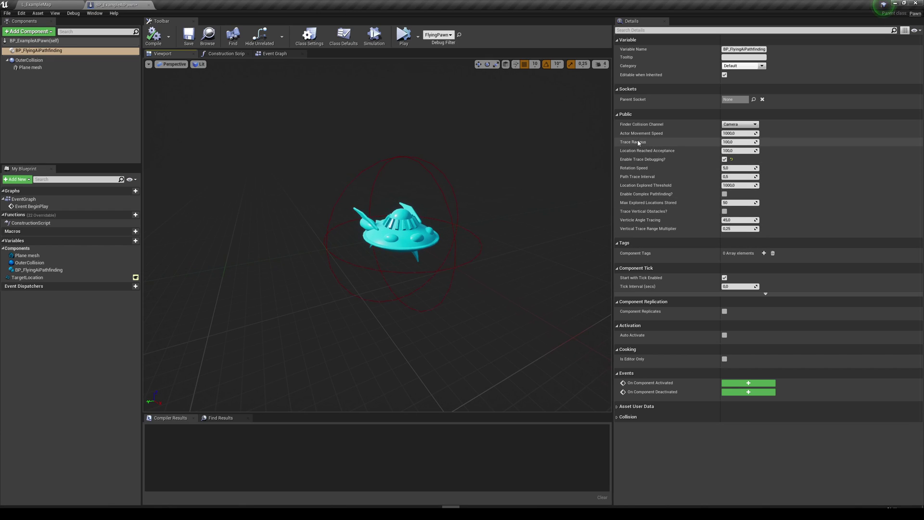
Look over the obstacle blocks in the level, then disable trace debugging on the pawn's pathfinding component
click(45, 3)
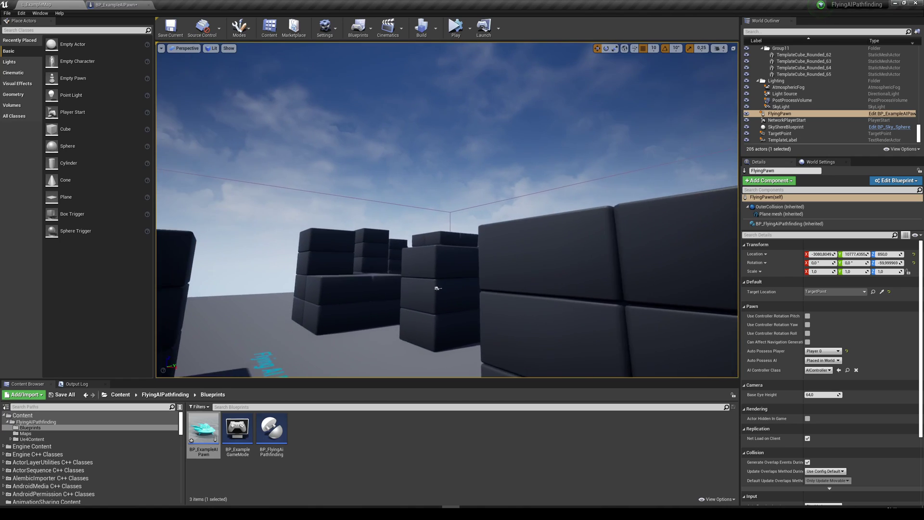
key(w)
right_drag(430, 222, 438, 241)
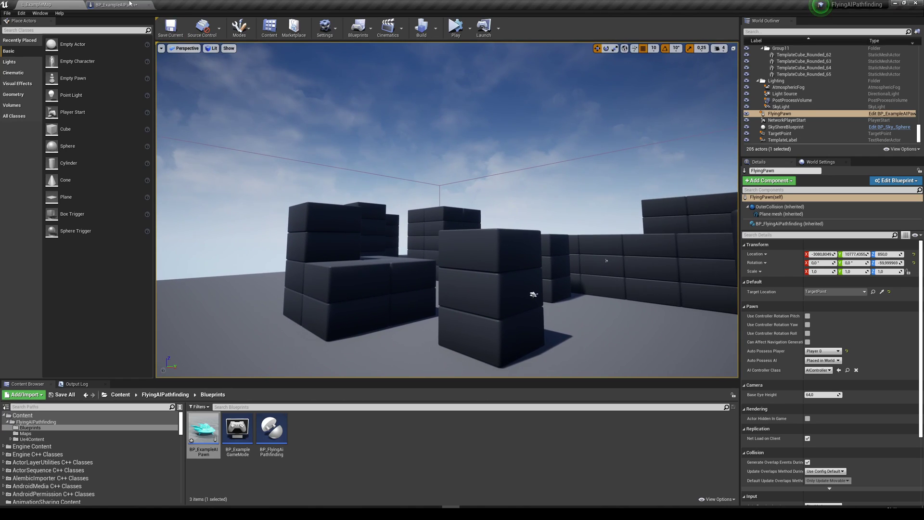
click(129, 4)
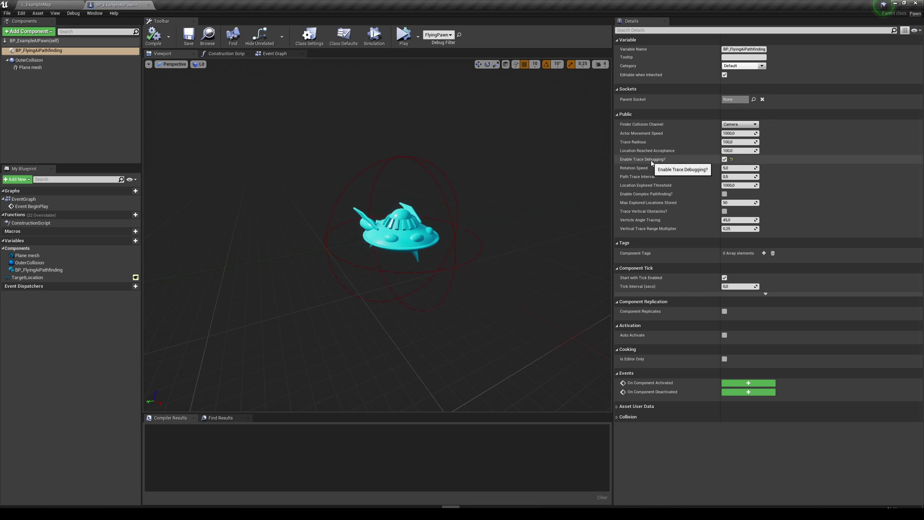
click(724, 160)
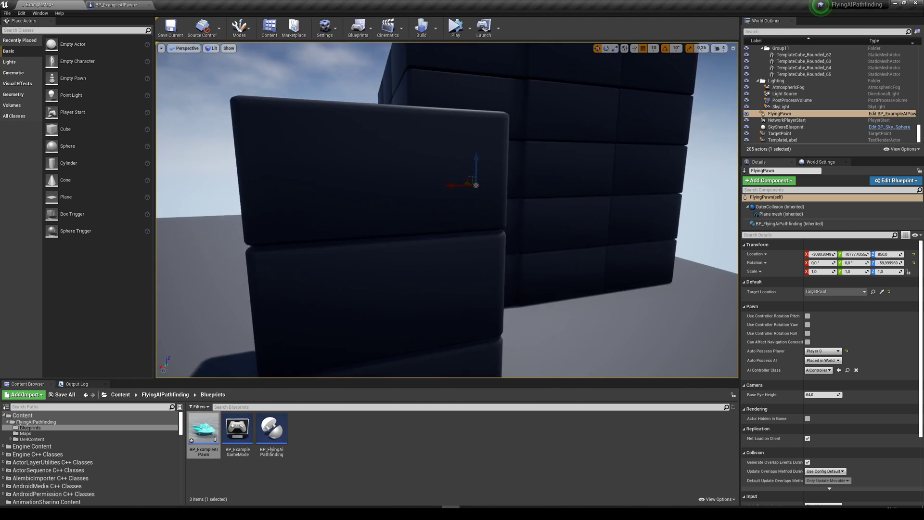
Examine the flying pawn and the surrounding towers in the level in relation to the component's Path Trace Interval setting
right_drag(446, 210, 239, 289)
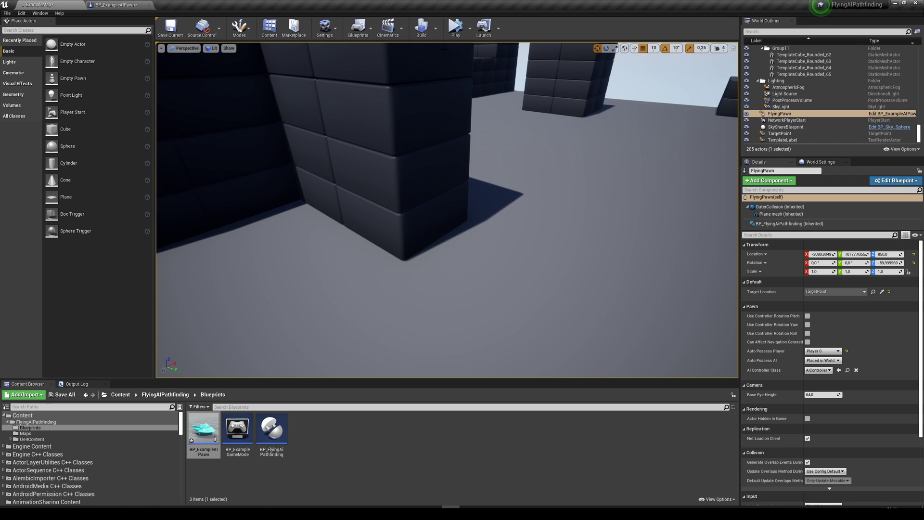
right_drag(374, 148, 553, 193)
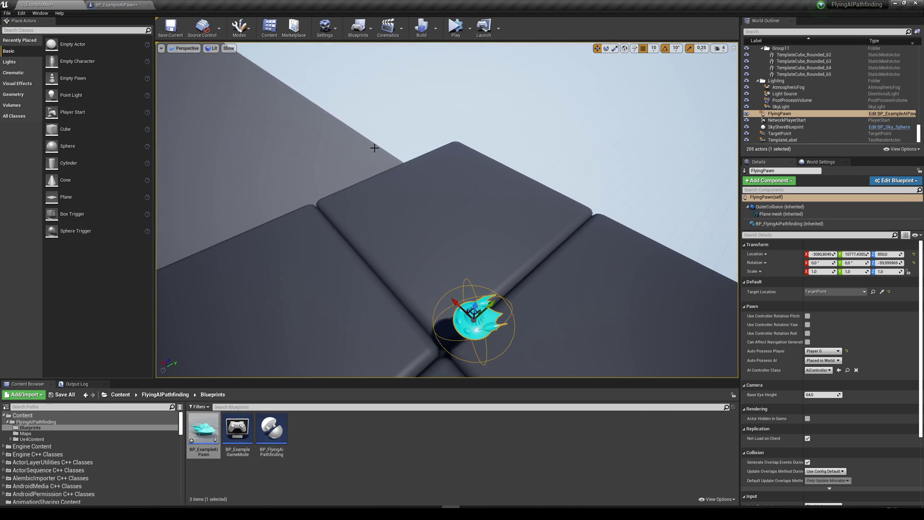
click(104, 4)
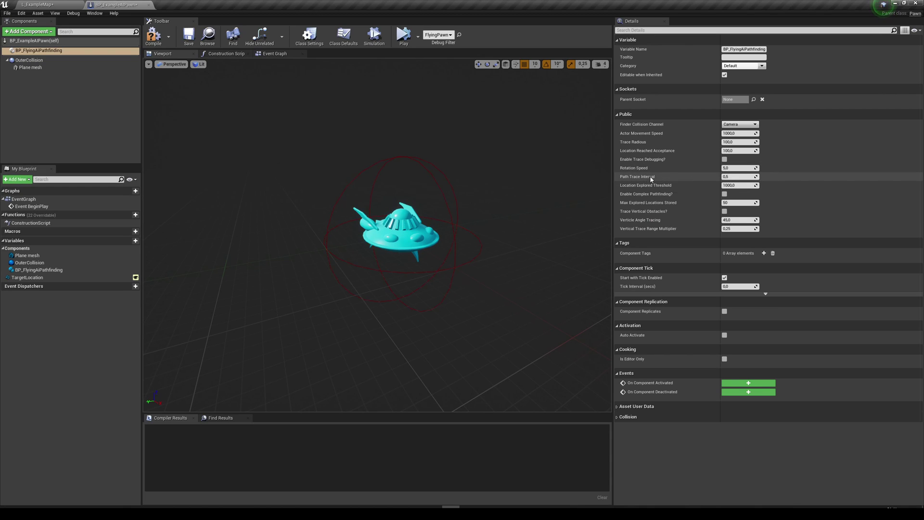
click(50, 3)
right_drag(366, 193, 399, 202)
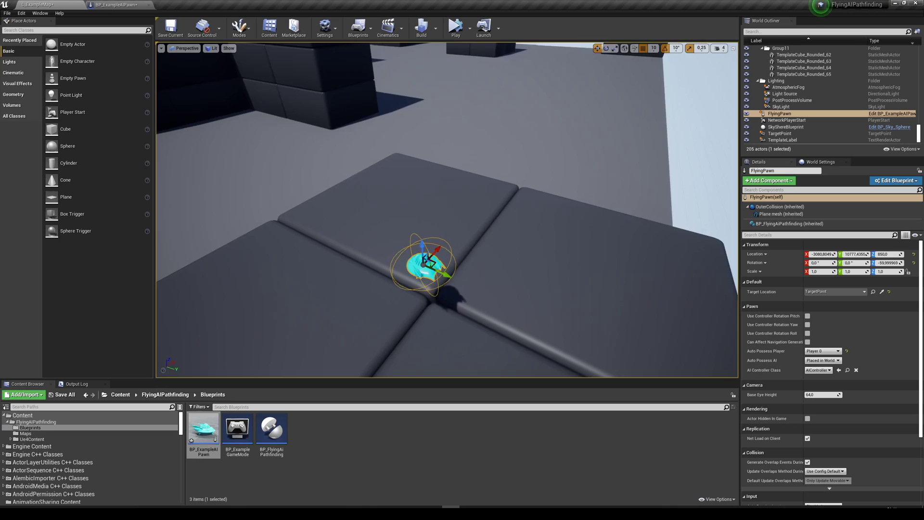
right_drag(536, 272, 424, 183)
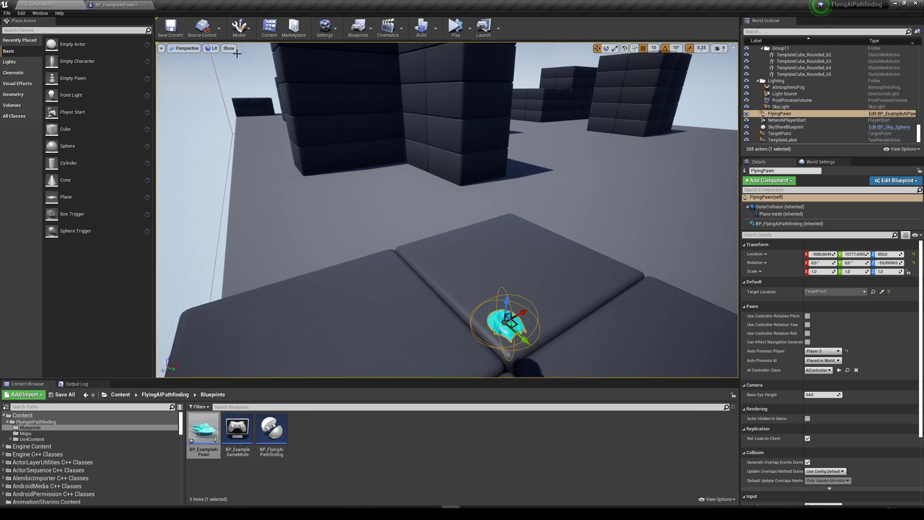
Enable complex pathfinding on the pawn's pathfinding component and compile the blueprint
click(130, 5)
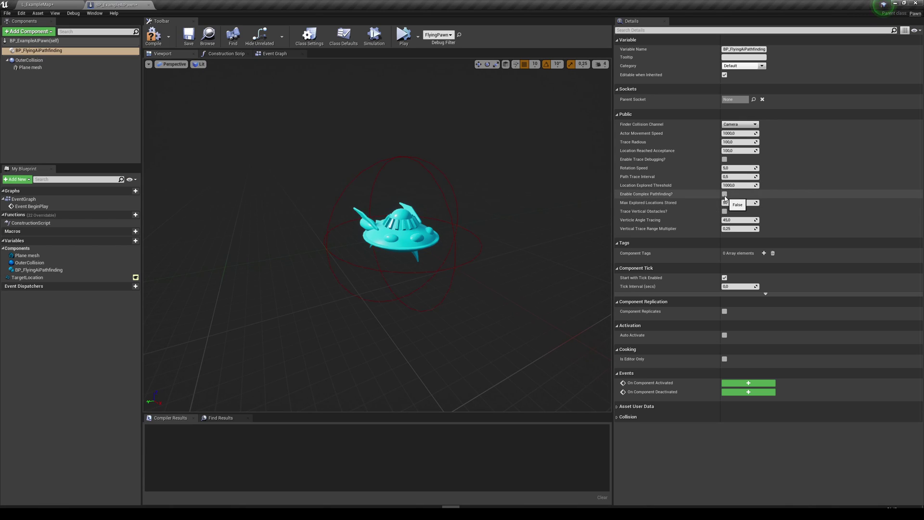
click(724, 194)
click(153, 36)
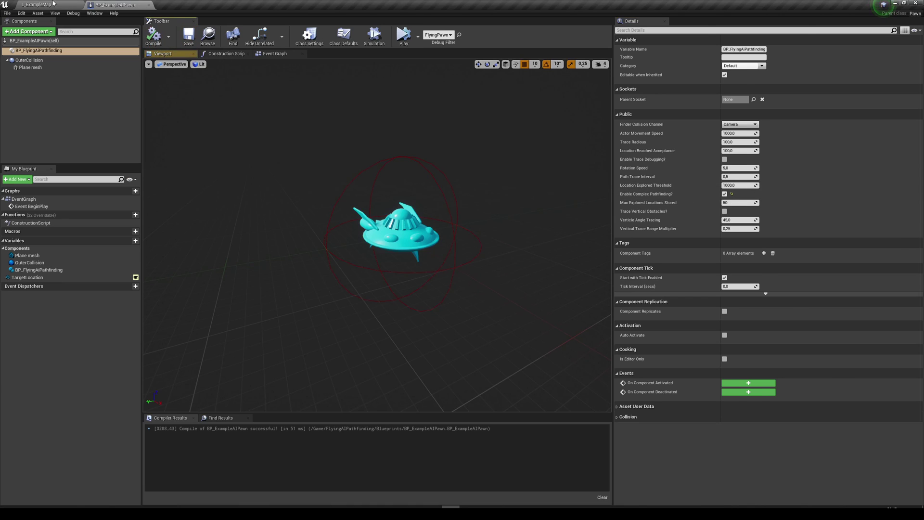
Move the FlyingPawn off the low block to the open side of the L-shaped wall, at about X -2520, Y 7417
click(39, 5)
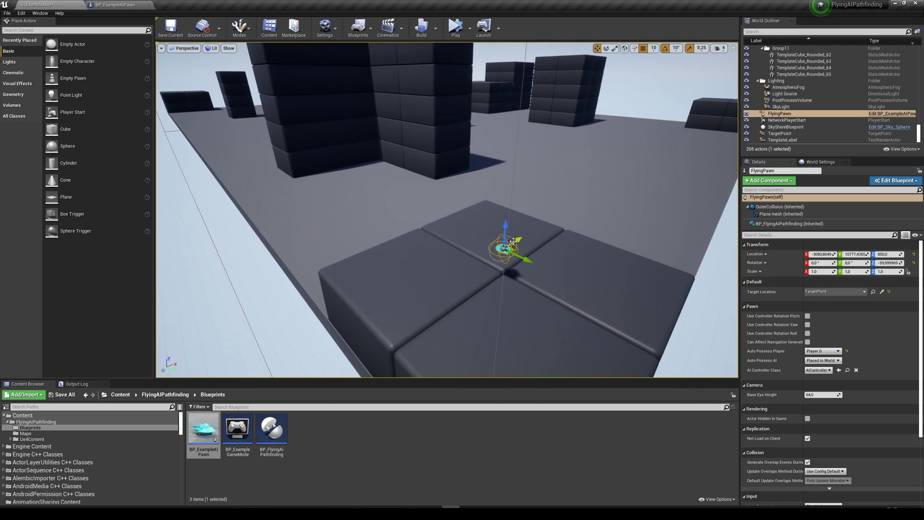
drag(522, 257, 359, 178)
right_drag(359, 178, 332, 157)
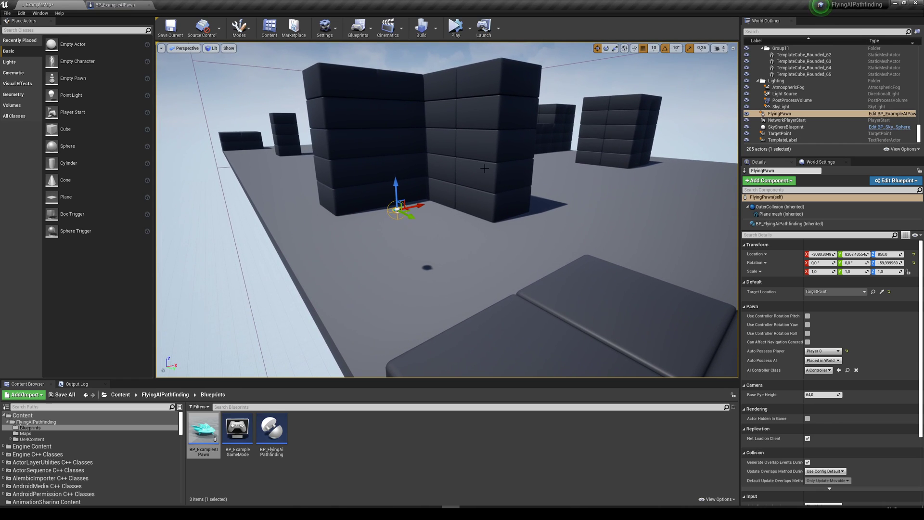
right_drag(440, 116, 479, 290)
key(w)
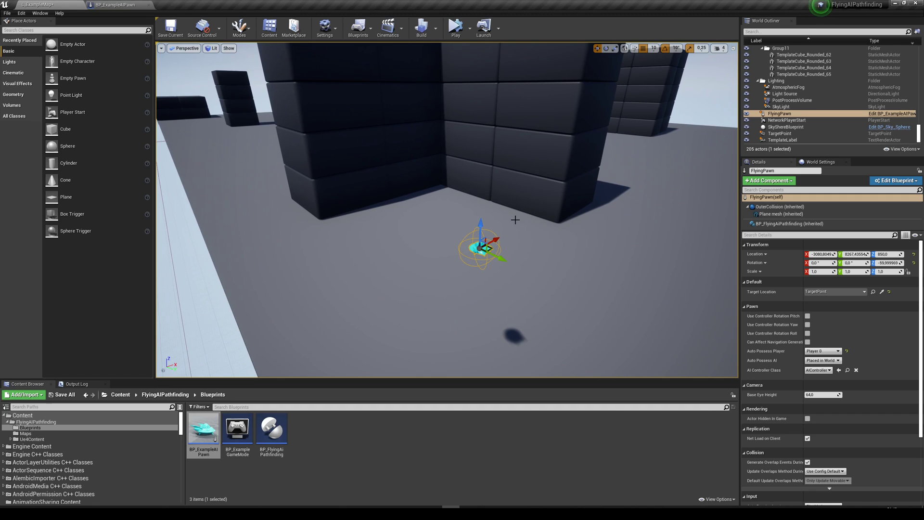
key(e)
key(w)
drag(499, 258, 457, 174)
right_drag(456, 174, 554, 130)
key(a)
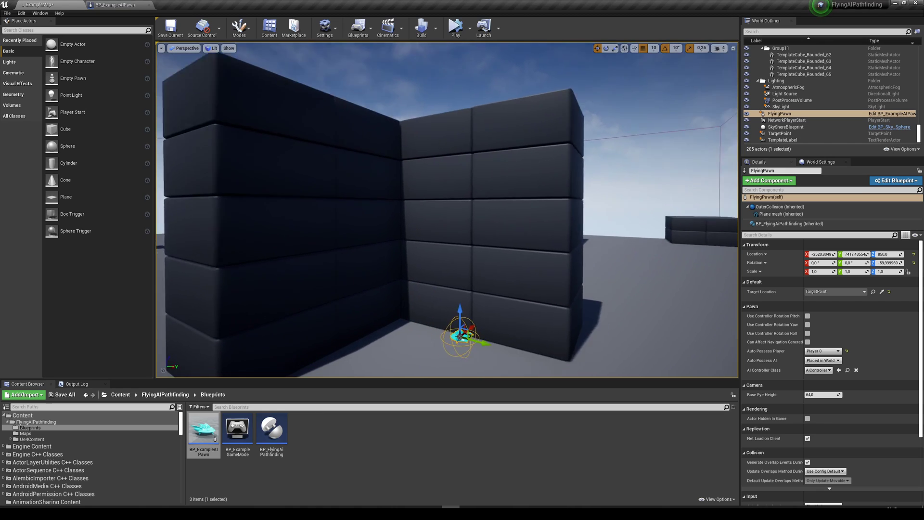
Place the FlyingPawn in the inner corner of the L-shaped wall, at about X -1440, Y 6047
right_drag(456, 130, 454, 190)
key(e)
drag(552, 197, 389, 185)
right_drag(388, 186, 389, 179)
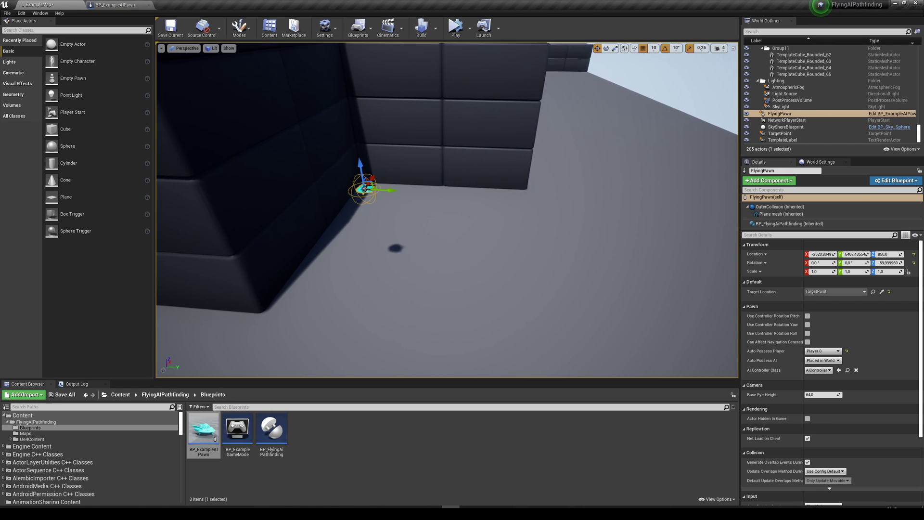
drag(389, 179, 341, 149)
drag(388, 264, 447, 182)
right_drag(446, 183, 446, 149)
key(s)
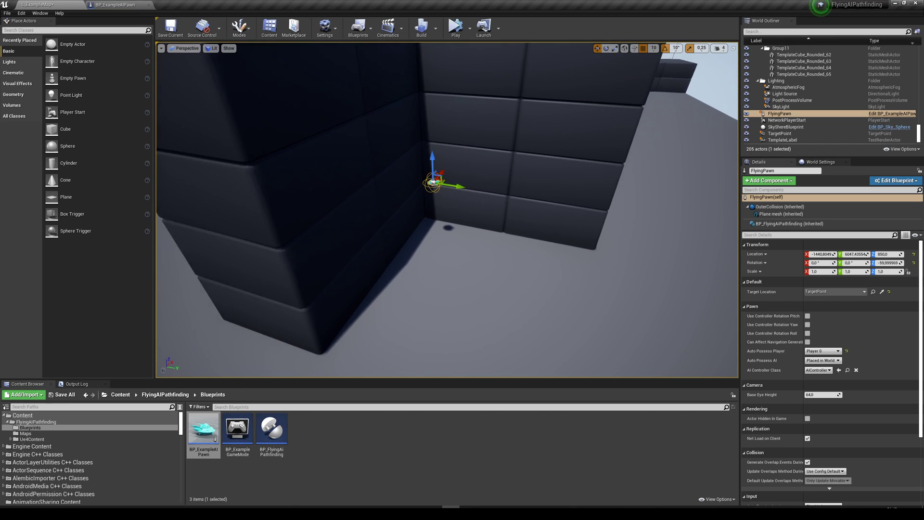
Inspect the pawn's enclosed position between the walls and review the pathfinding component's settings in its blueprint
right_drag(409, 293, 382, 294)
right_drag(270, 255, 387, 269)
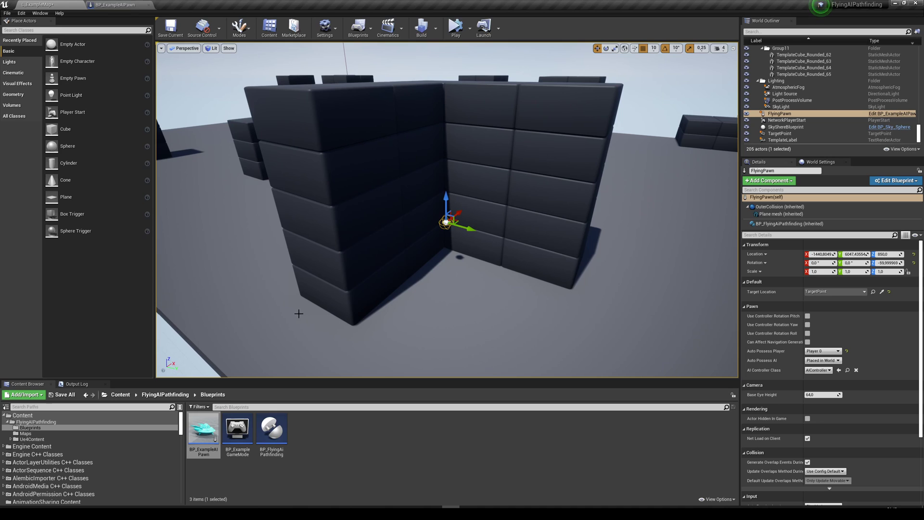
right_drag(318, 93, 332, 111)
key(w)
click(115, 5)
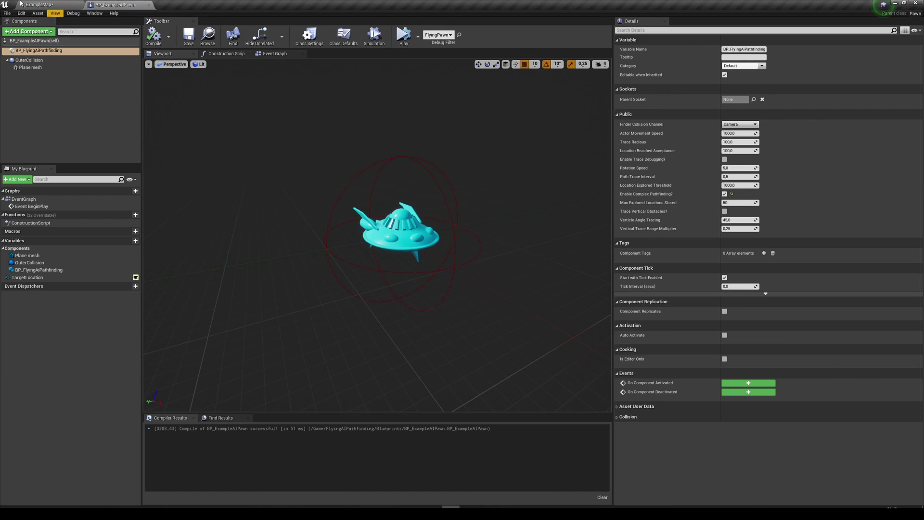
click(38, 4)
scroll(423, 239, down, 4)
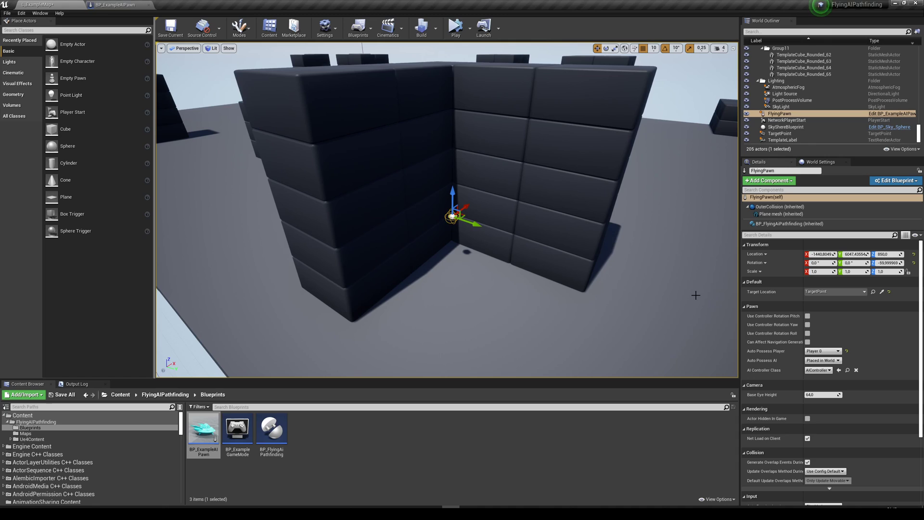
click(122, 4)
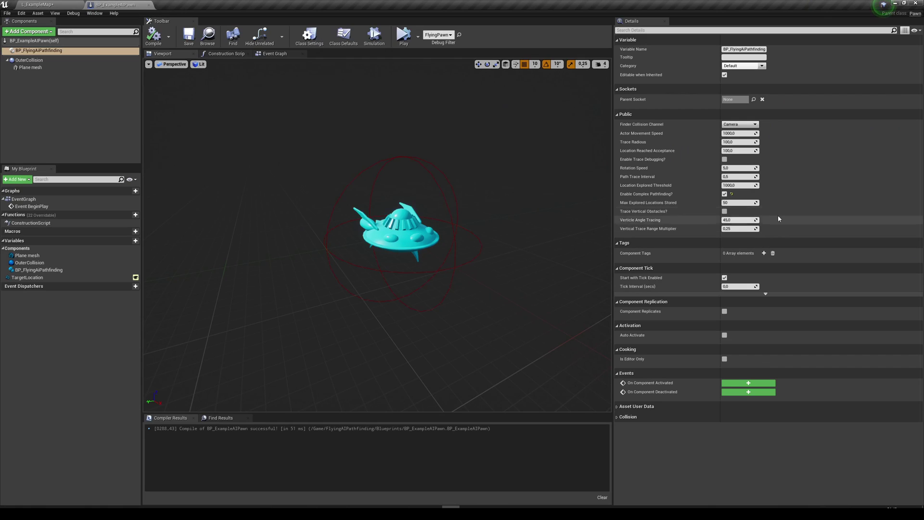
Simulate the level to watch how the pawn navigates out of the wall corner, then stop the simulation
click(69, 3)
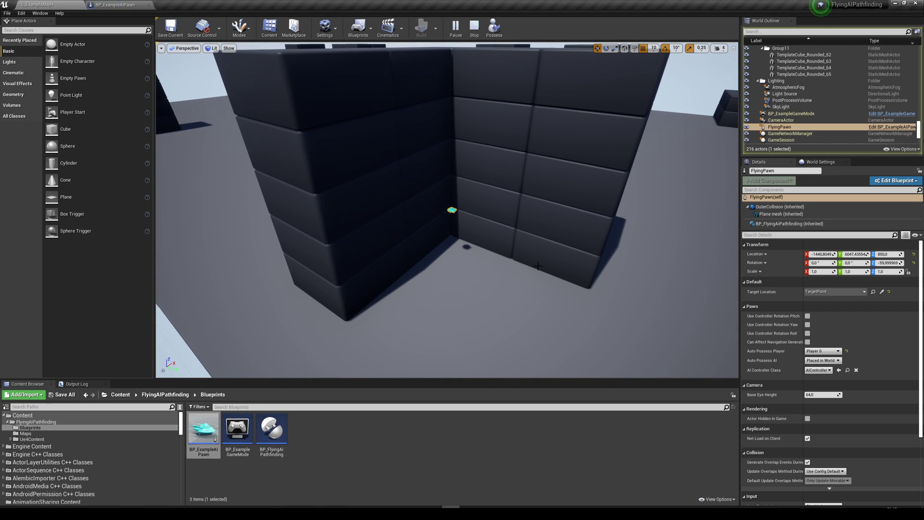
key(w)
right_drag(538, 263, 431, 234)
key(s)
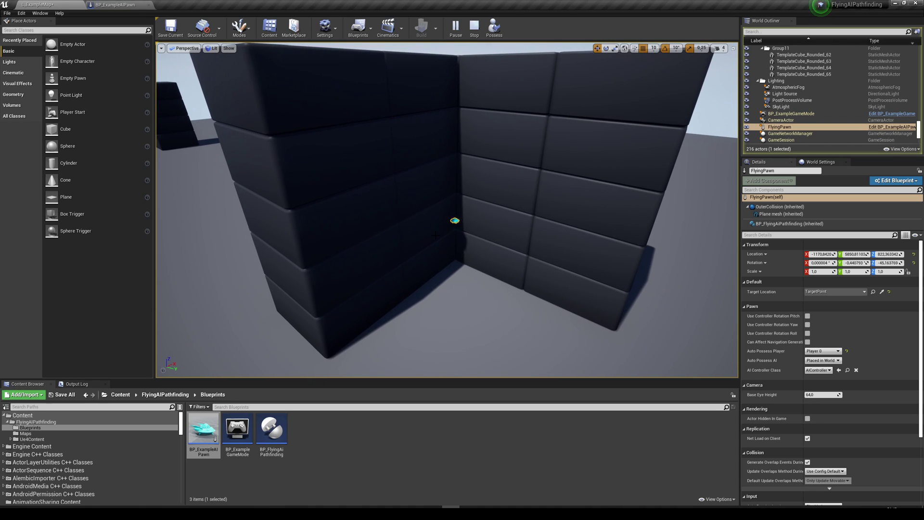
drag(431, 236, 493, 263)
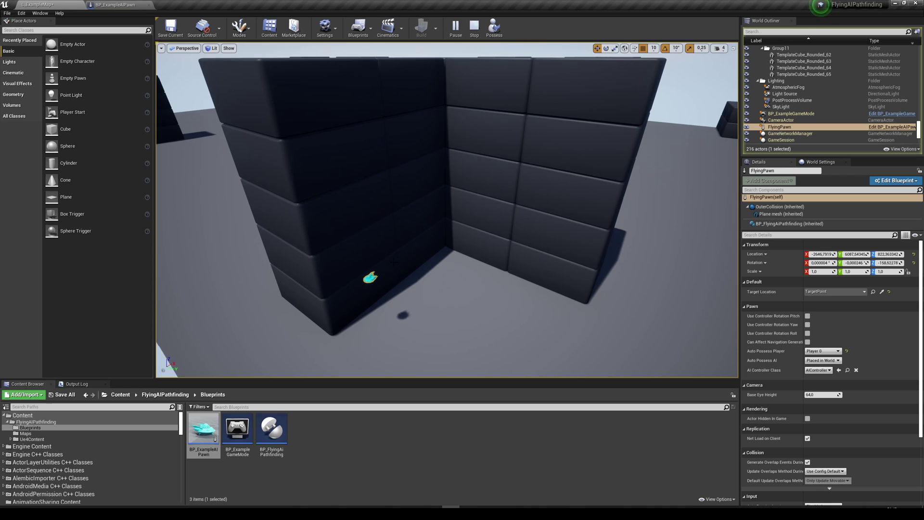
key(a)
right_drag(559, 255, 683, 331)
key(s)
key(a)
key(Escape)
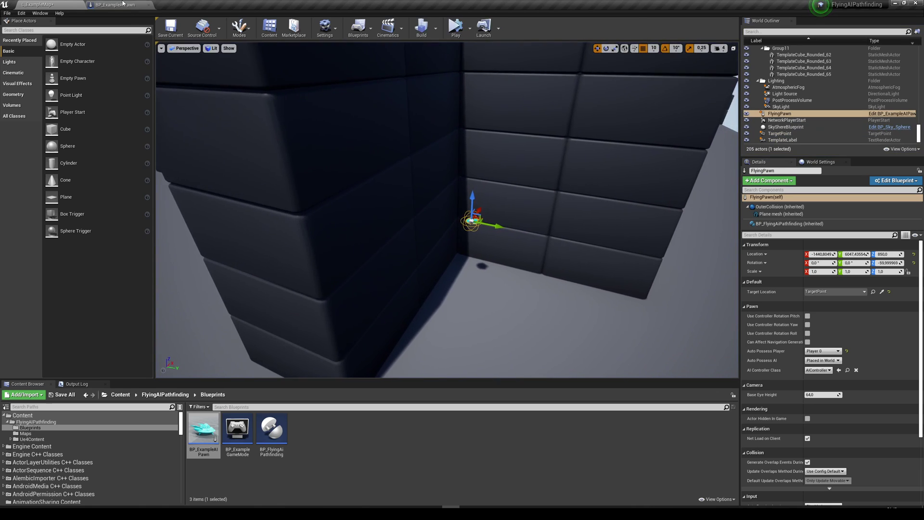
Disable complex pathfinding on the pawn's pathfinding component
click(116, 4)
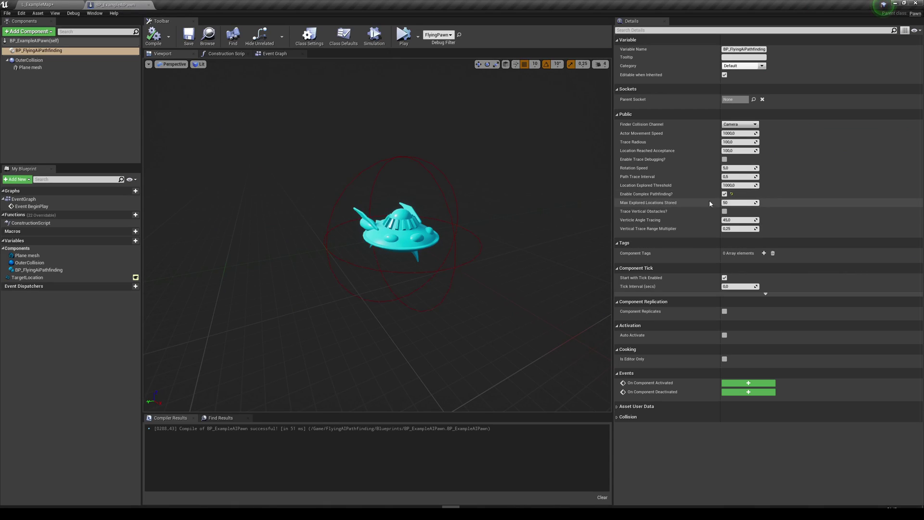
click(725, 202)
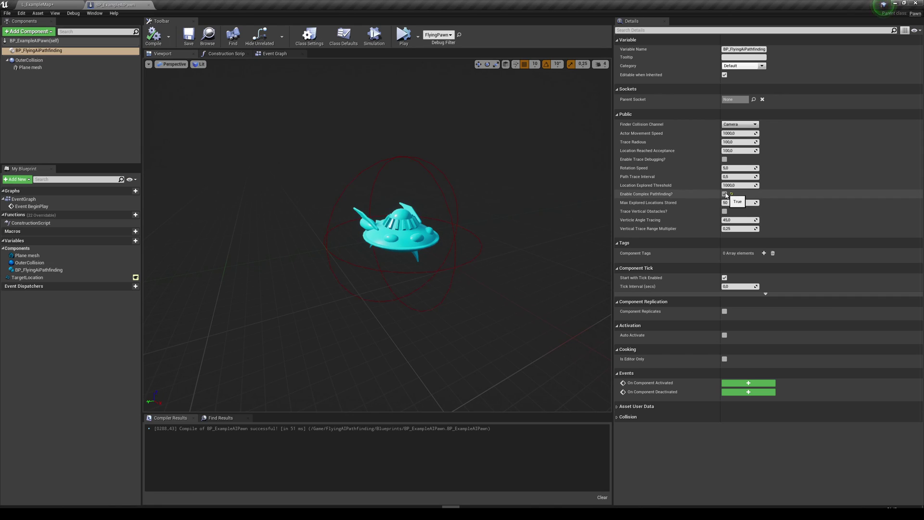
click(724, 194)
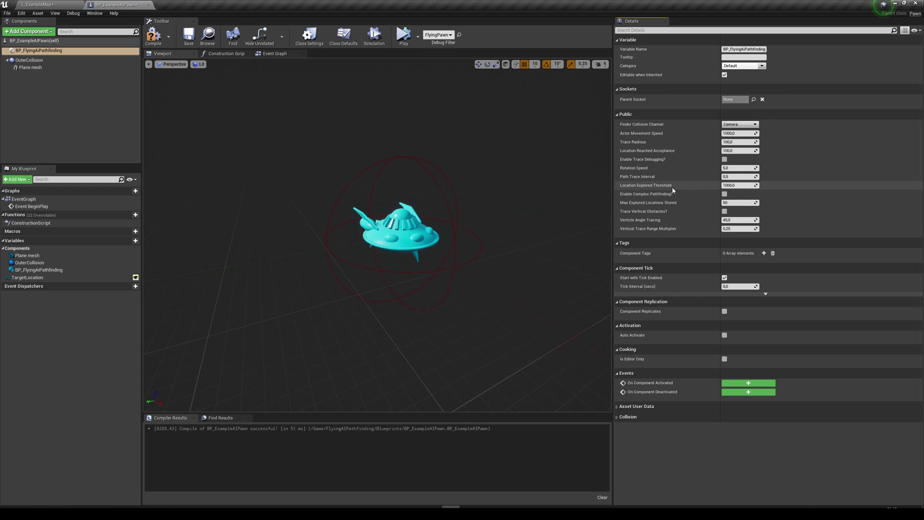
Compare the pathfinding component's settings with the pawn's position in the wall corner of the level
click(47, 4)
key(s)
right_drag(404, 276, 400, 269)
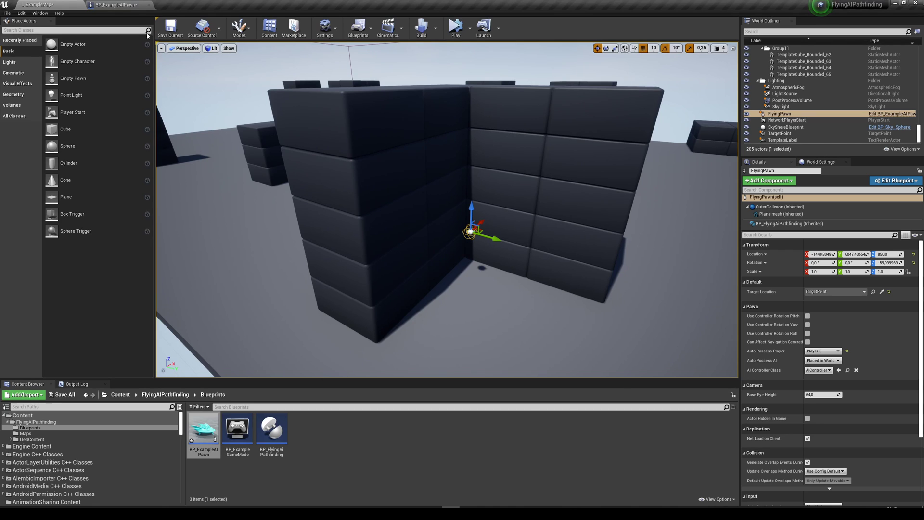
click(117, 4)
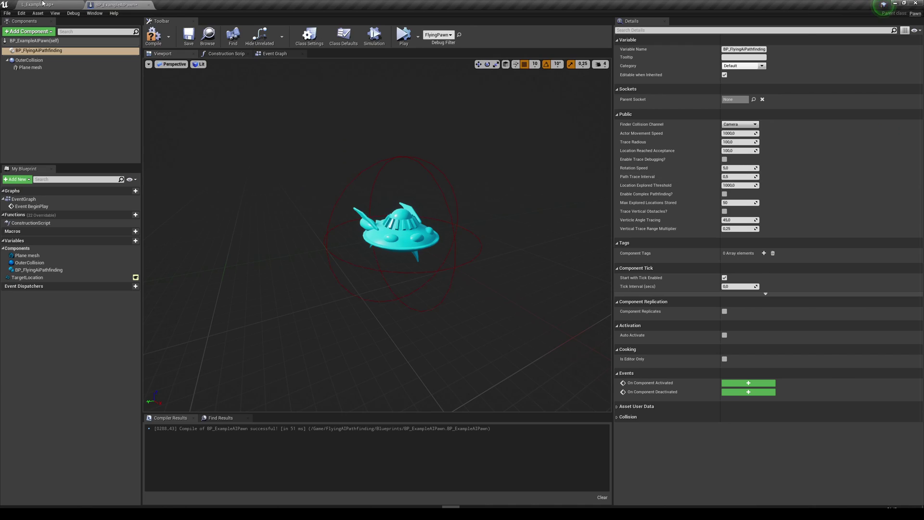
click(43, 4)
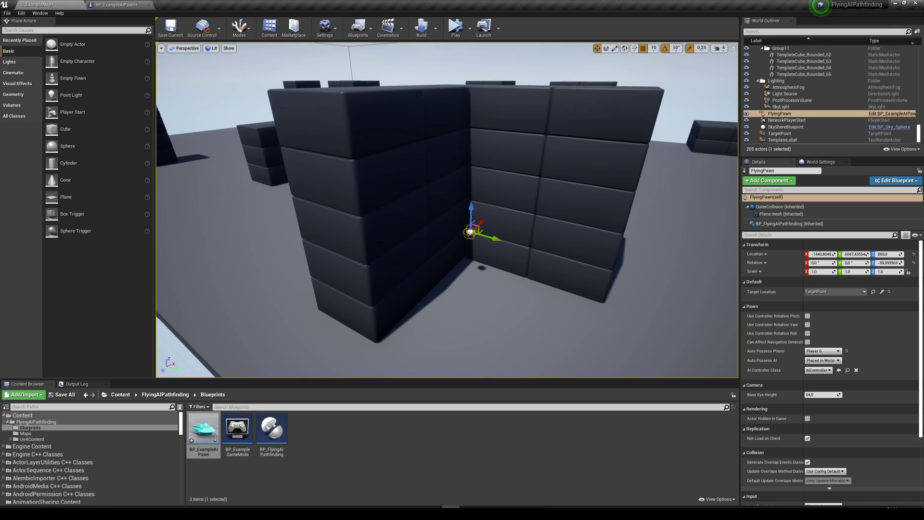
click(116, 4)
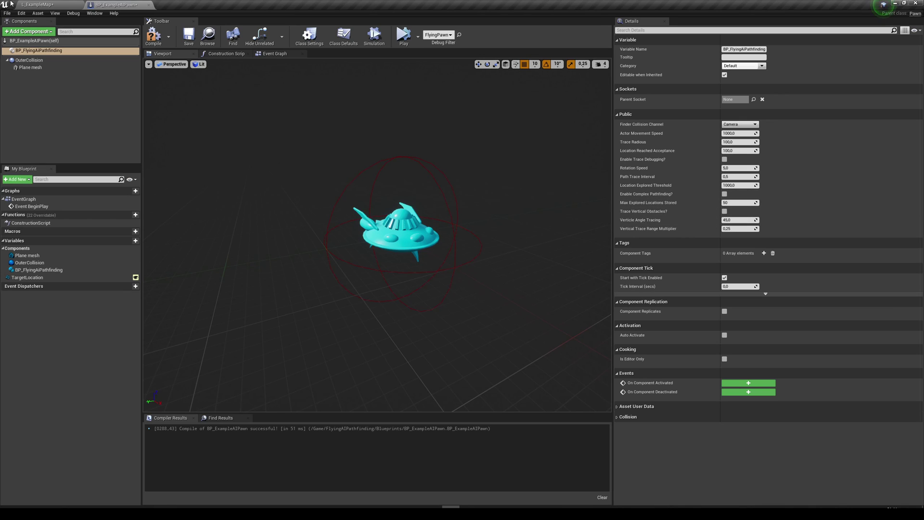
click(48, 5)
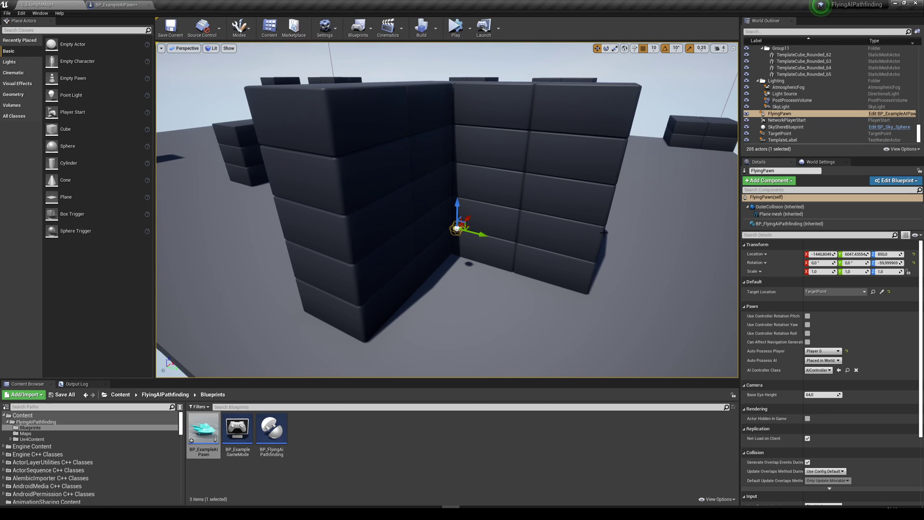
right_drag(602, 233, 593, 226)
Enable tracing of vertical obstacles on the pawn's pathfinding component
click(117, 5)
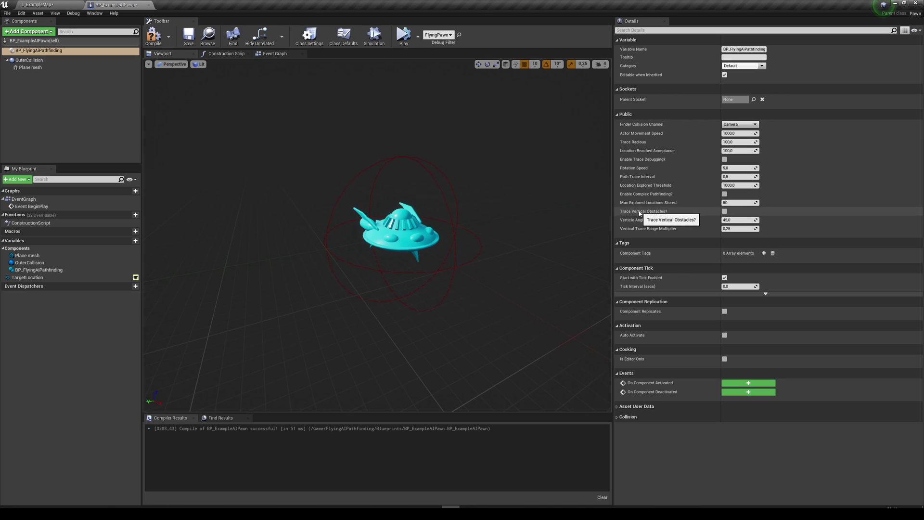
click(724, 211)
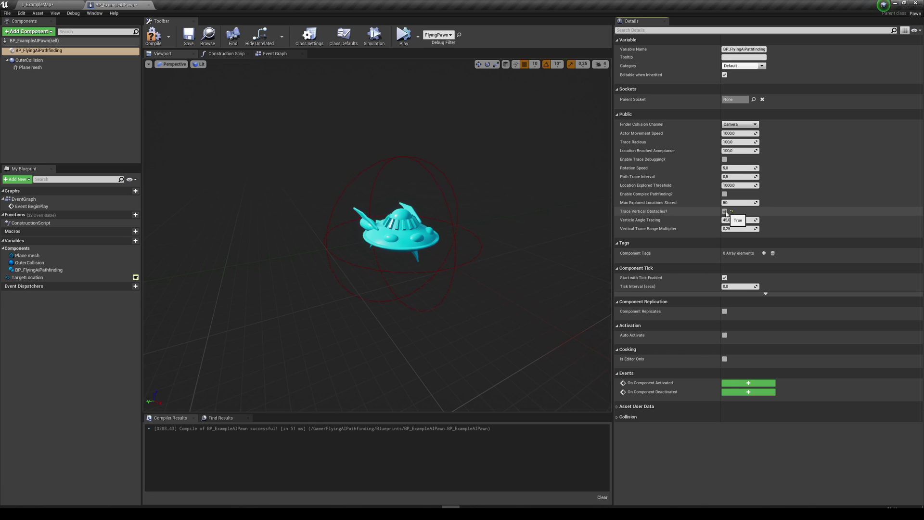
Enable trace debugging on the pawn's pathfinding component, then compile and save the blueprint
click(724, 159)
click(153, 36)
click(188, 37)
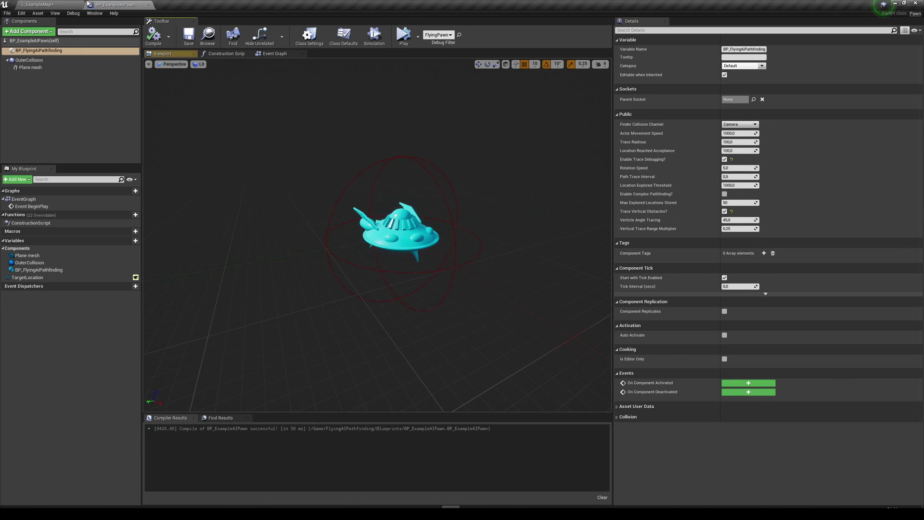
Simulate the example level to watch the pawn's debug traces as it flies through the obstacles, then stop the simulation
click(37, 4)
right_drag(446, 209, 538, 209)
right_drag(368, 186, 390, 192)
key(s)
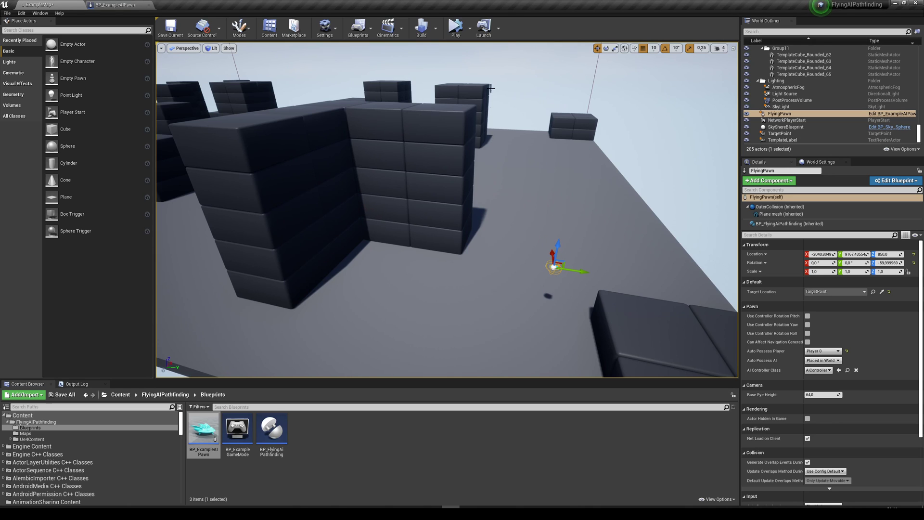
mouse_move(472, 284)
right_down()
mouse_move(462, 282)
mouse_move(524, 337)
mouse_move(472, 284)
right_up()
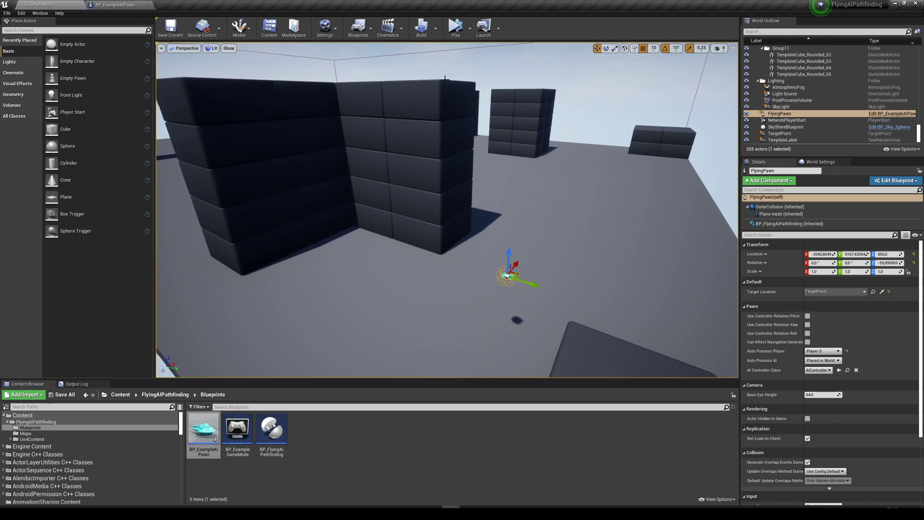
key(alt+p)
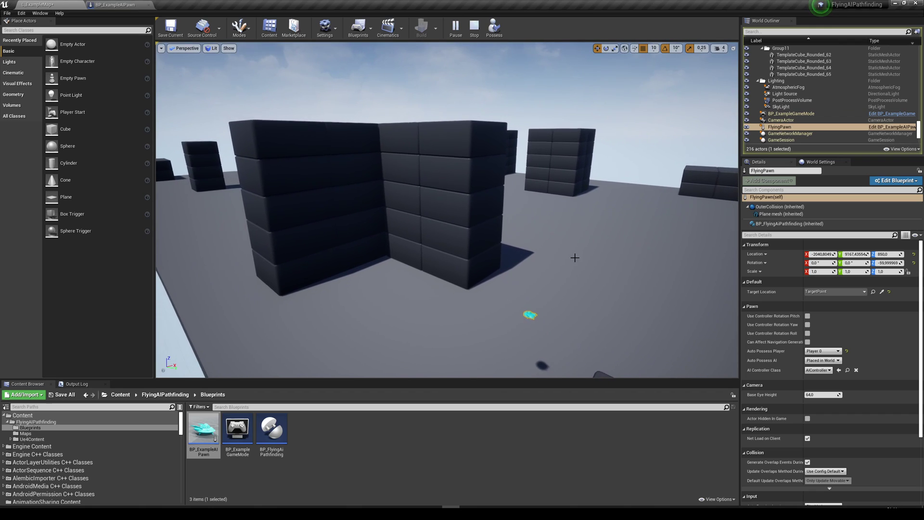
right_drag(540, 308, 550, 325)
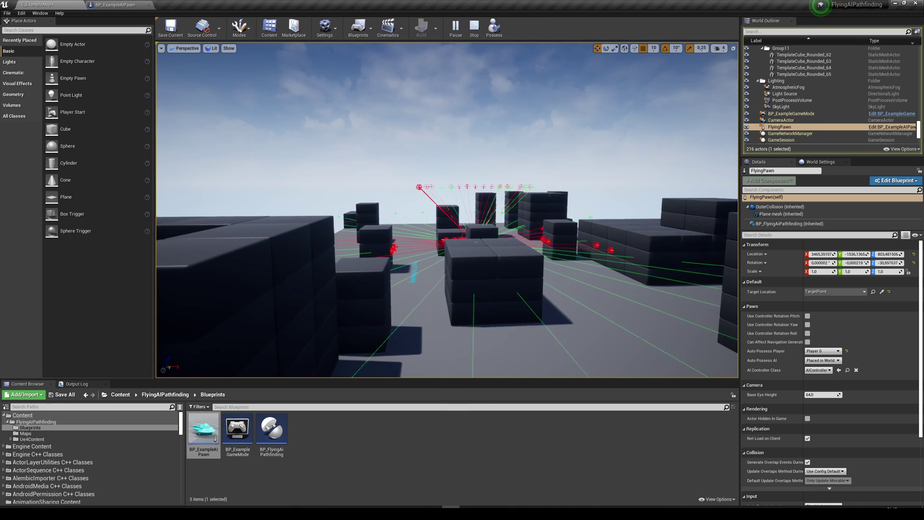
key(Escape)
Select the stack of cubes near the pawn and duplicate it repeatedly along the X axis to form a wall reaching X 3990
right_drag(542, 193, 589, 182)
click(543, 180)
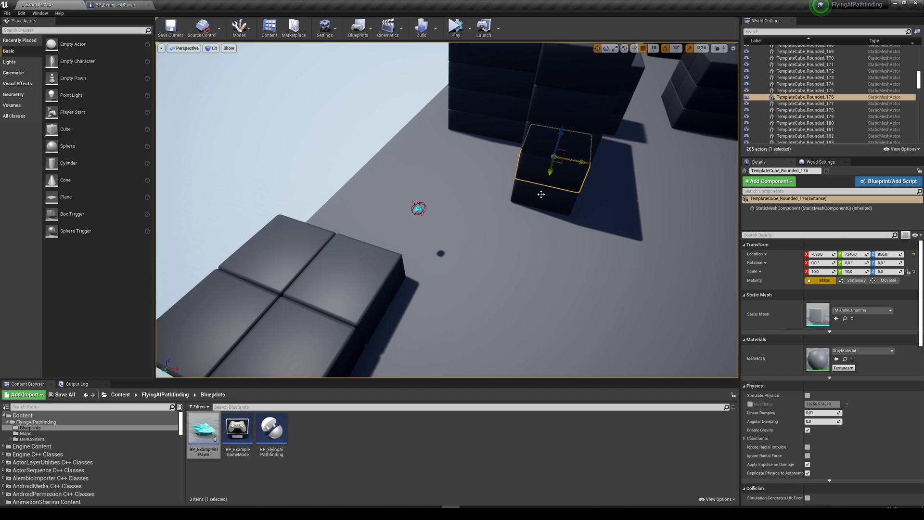
ctrl+click(541, 193)
ctrl+click(533, 146)
ctrl+click(544, 120)
right_drag(544, 120, 553, 82)
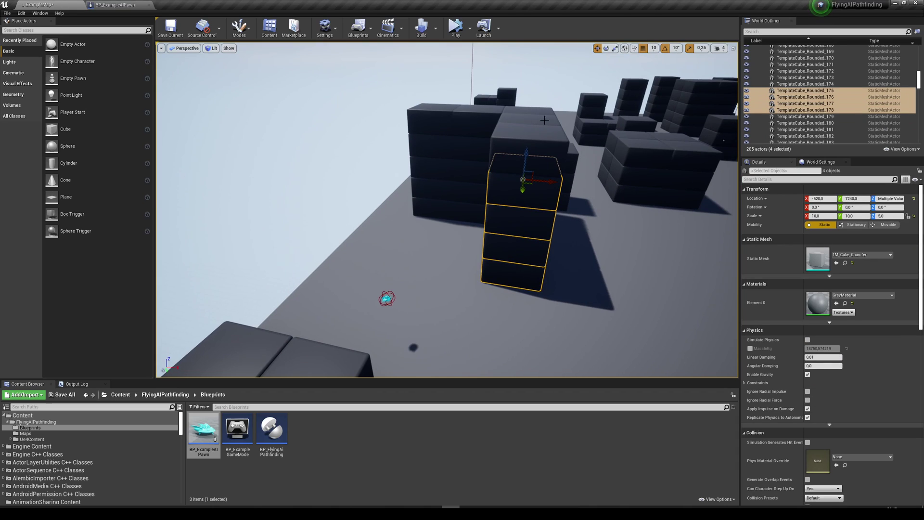
alt+drag(544, 120, 595, 151)
mouse_move(595, 151)
right_down()
mouse_move(636, 129)
mouse_move(595, 152)
right_up()
alt+drag(595, 151, 634, 156)
right_drag(635, 156, 598, 161)
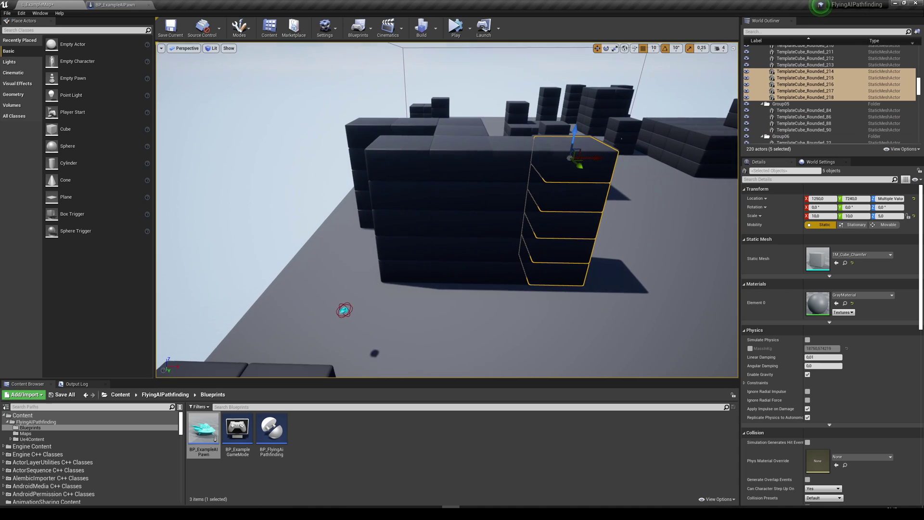
alt+drag(598, 161, 764, 159)
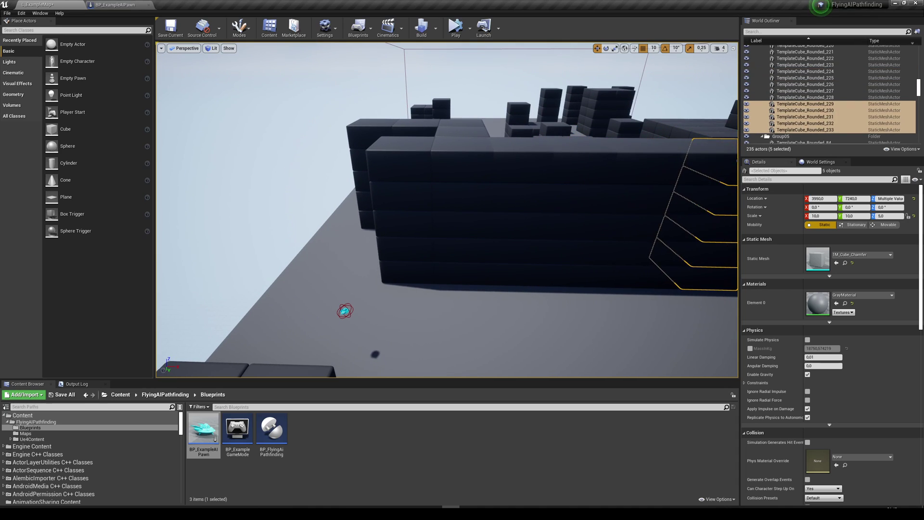
Extend the wall's other end by duplicating the end column to X -2380 and adding one more copy beyond it
right_drag(412, 163, 525, 161)
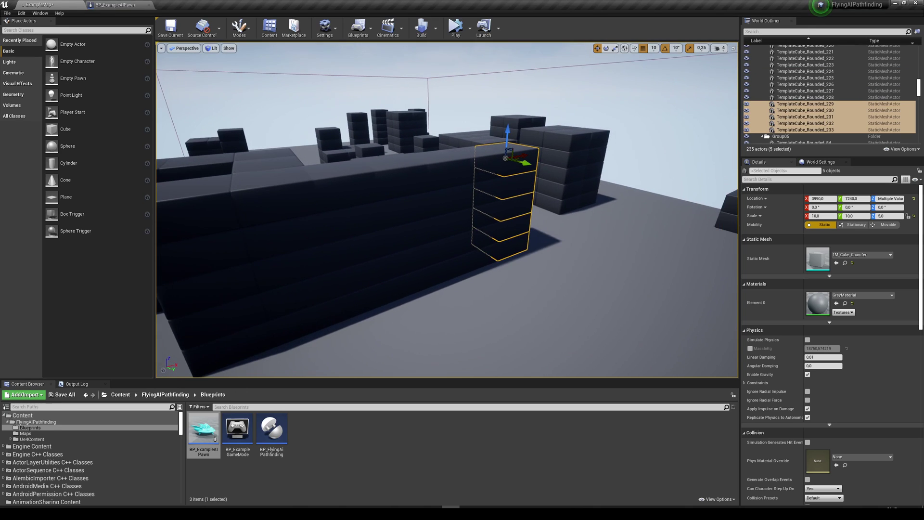
alt+drag(525, 161, 164, 241)
right_drag(282, 225, 203, 231)
right_drag(500, 167, 466, 167)
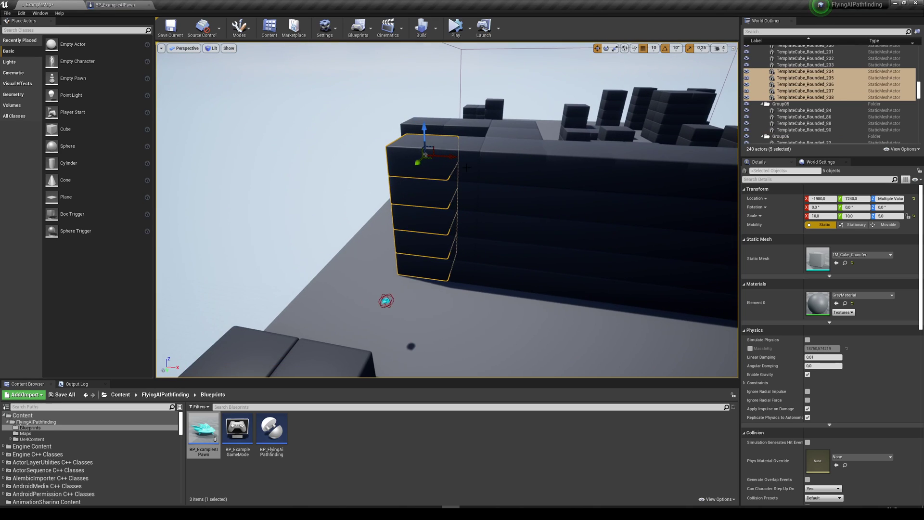
drag(450, 159, 426, 163)
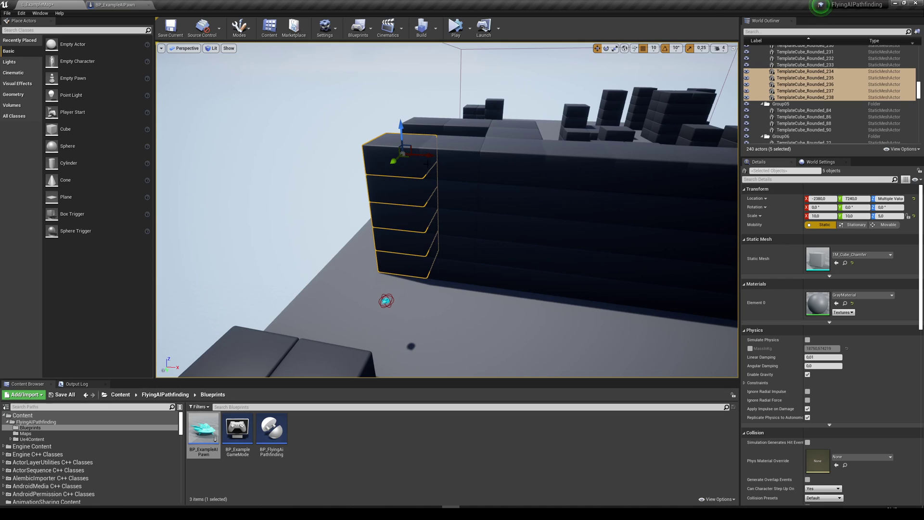
right_drag(426, 163, 476, 168)
alt+drag(465, 160, 418, 158)
Move the flying pawn along the X axis to about -781, in front of the new wall
click(411, 306)
click(413, 305)
right_drag(413, 305, 450, 327)
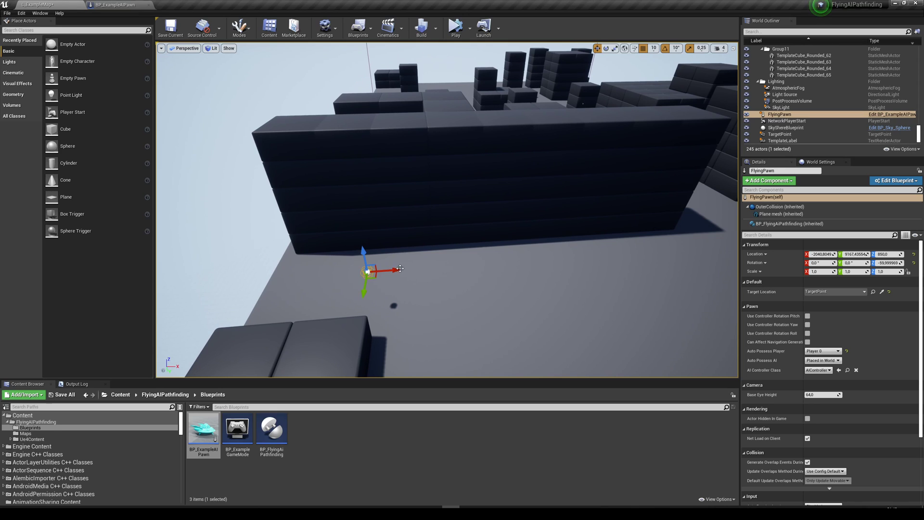
right_drag(536, 276, 531, 223)
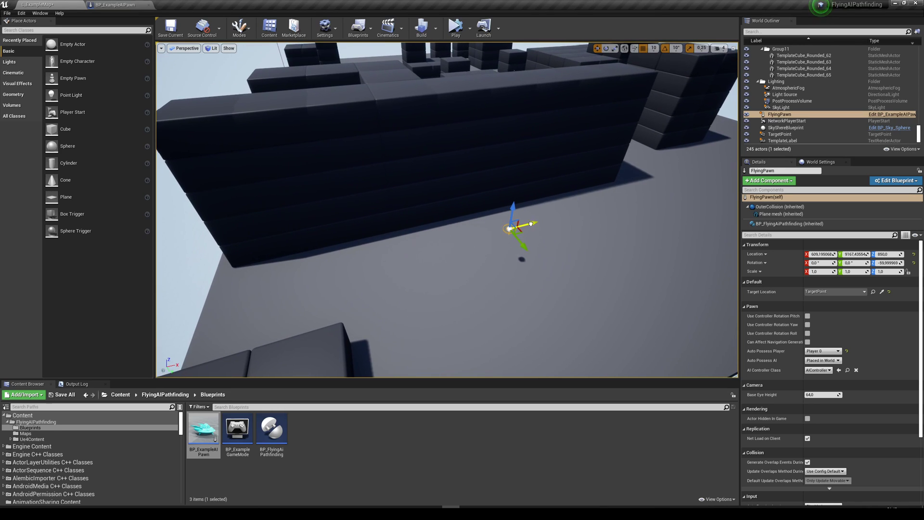
Simulate the level to watch how the pawn deals with the long wall, then stop the simulation
key(alt+p)
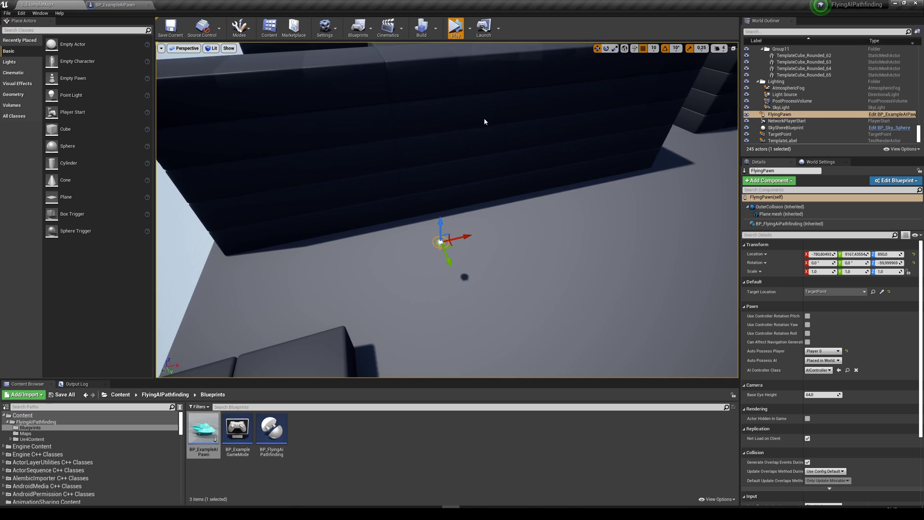
right_drag(447, 209, 423, 140)
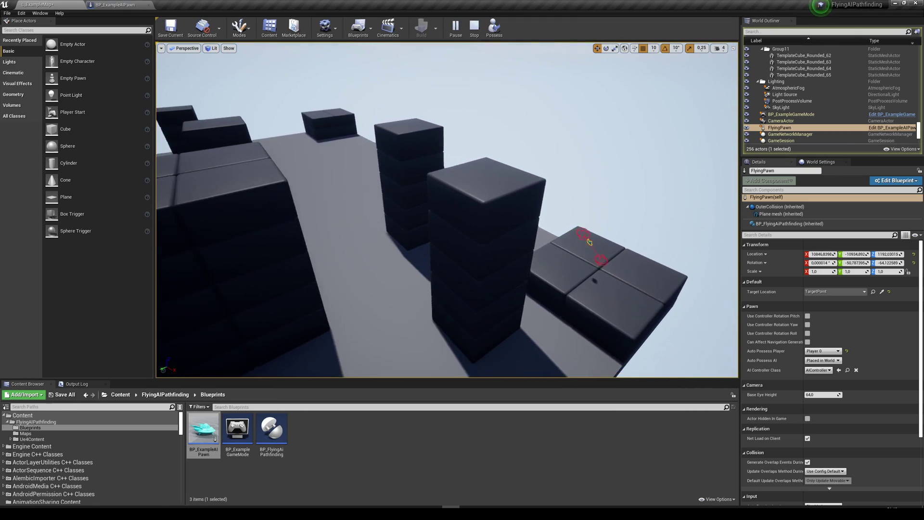
key(Escape)
right_drag(447, 209, 484, 225)
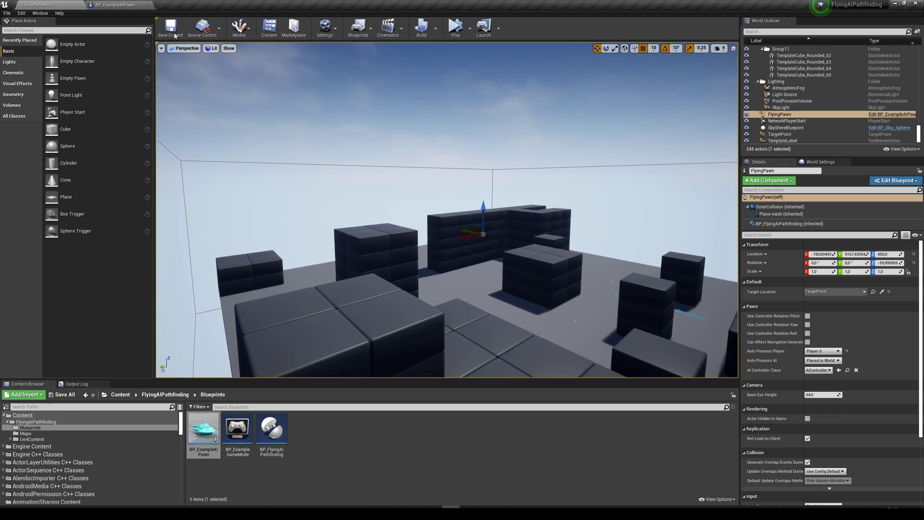
Compare the vertical angle tracing and vertical trace range multiplier settings with the pawn's position and the wall in the level
click(115, 5)
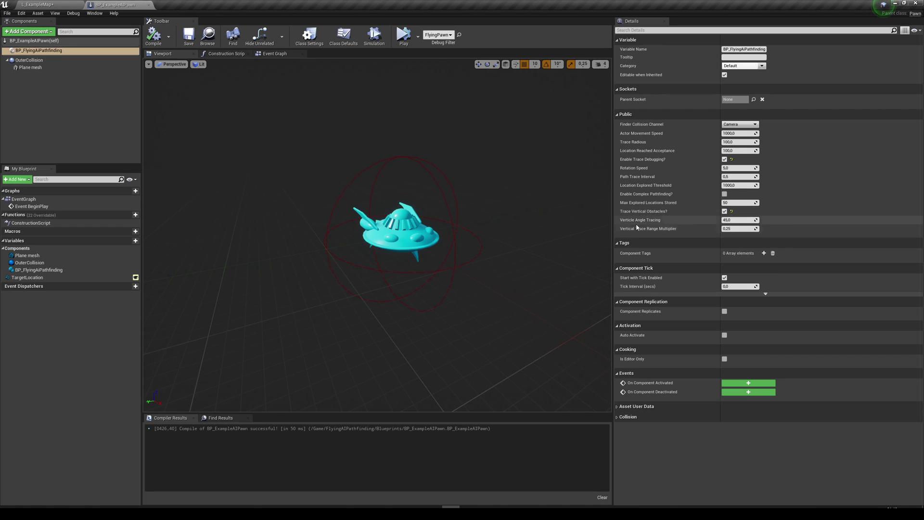
click(59, 4)
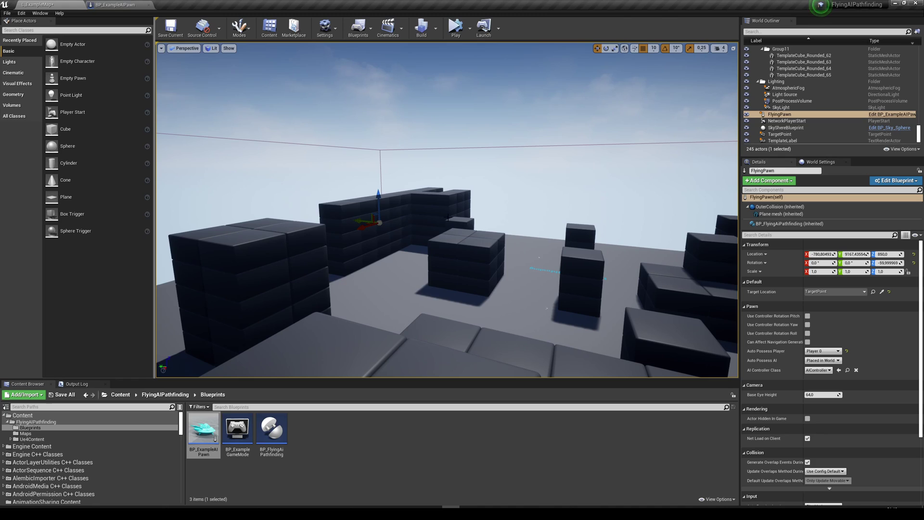
click(118, 5)
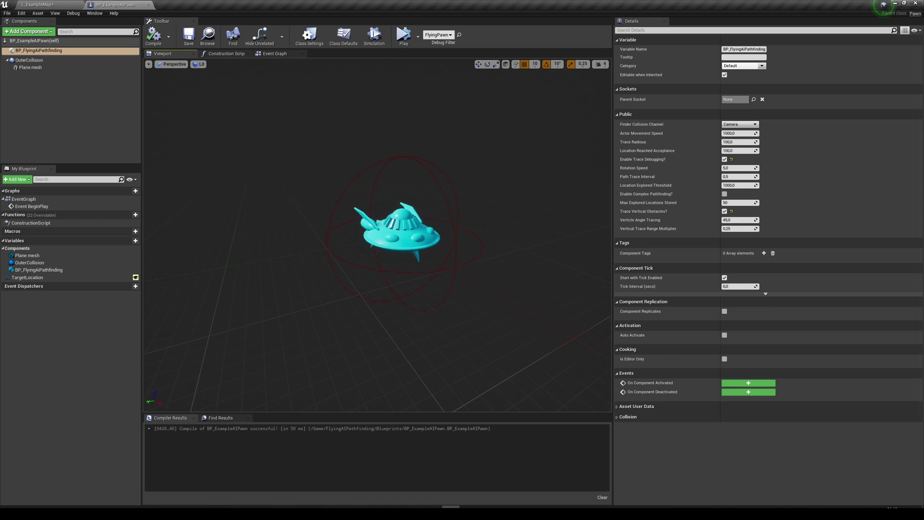
right_drag(402, 235, 385, 245)
click(56, 6)
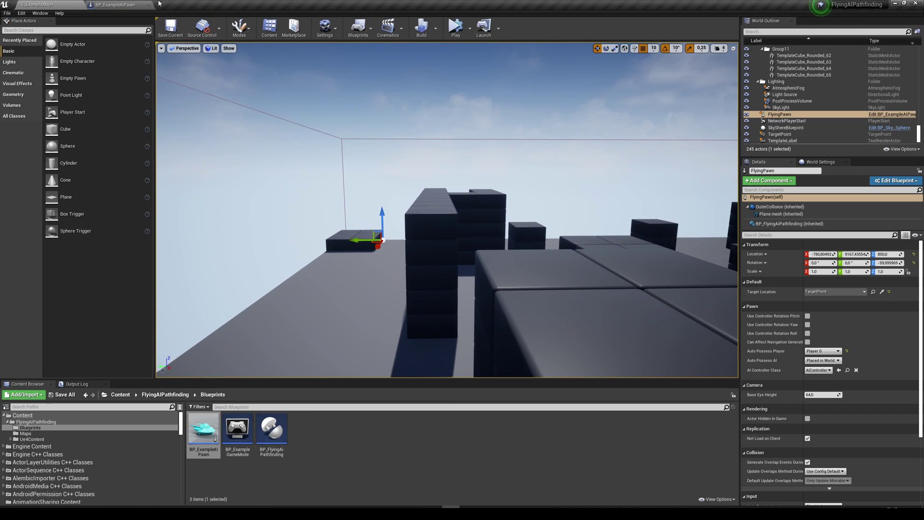
click(89, 4)
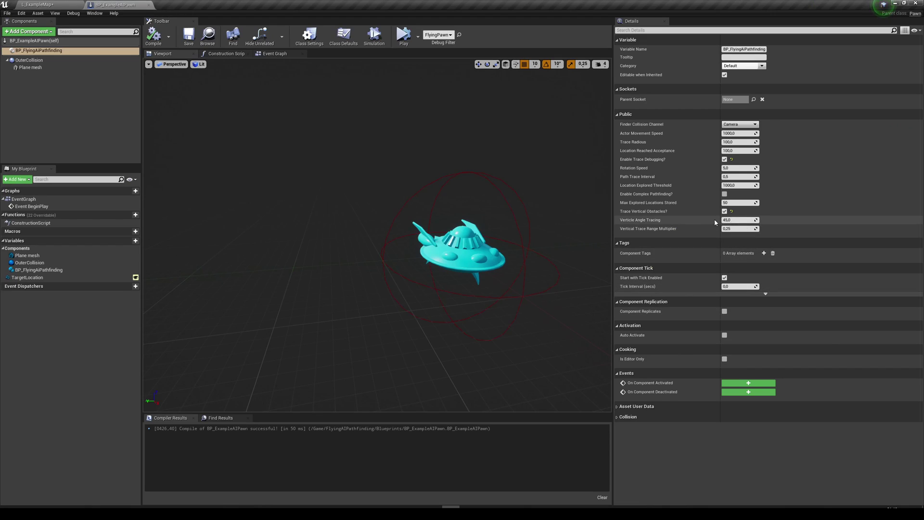
click(24, 4)
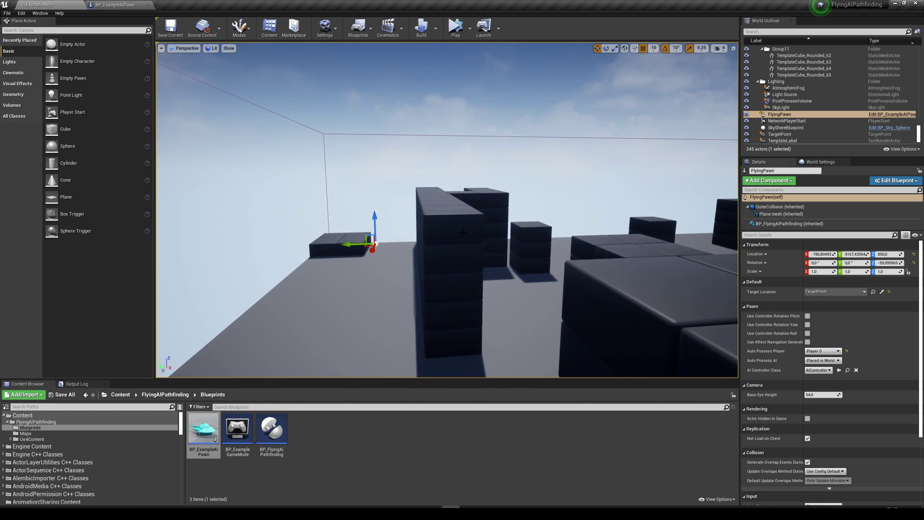
click(116, 4)
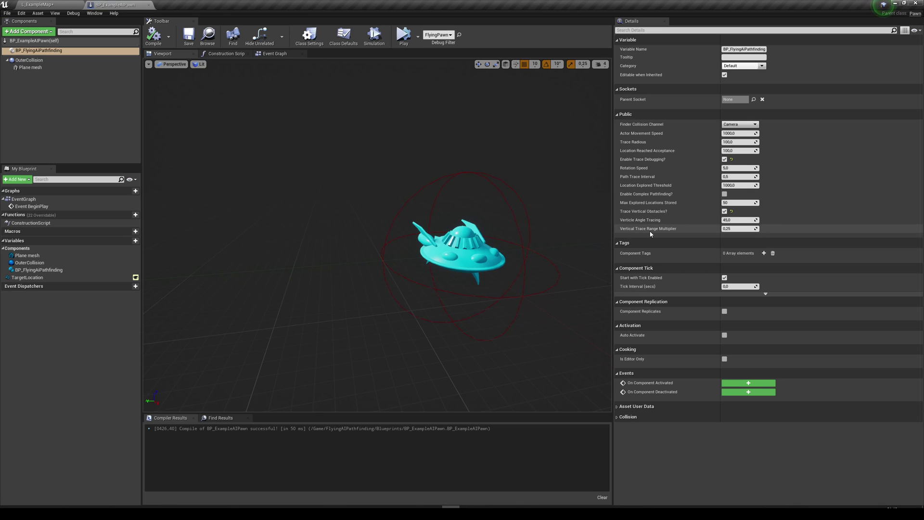
click(74, 4)
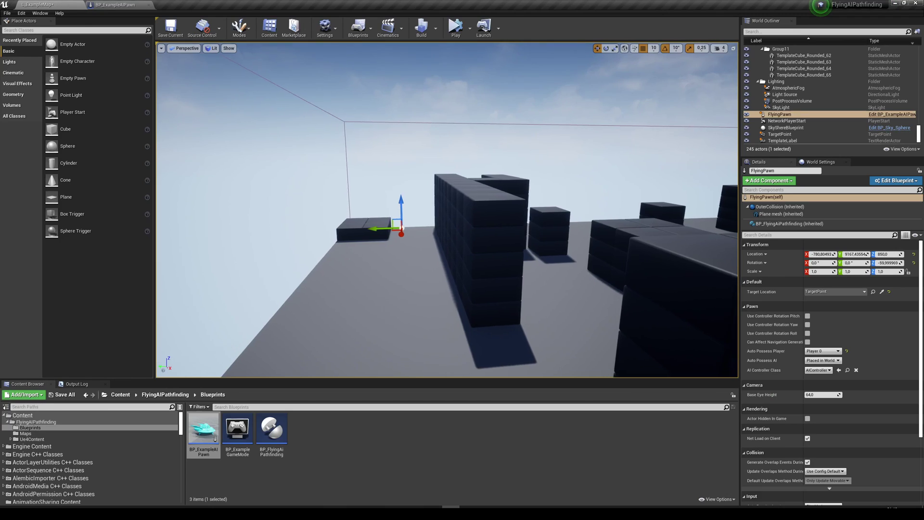
right_drag(225, 227, 293, 242)
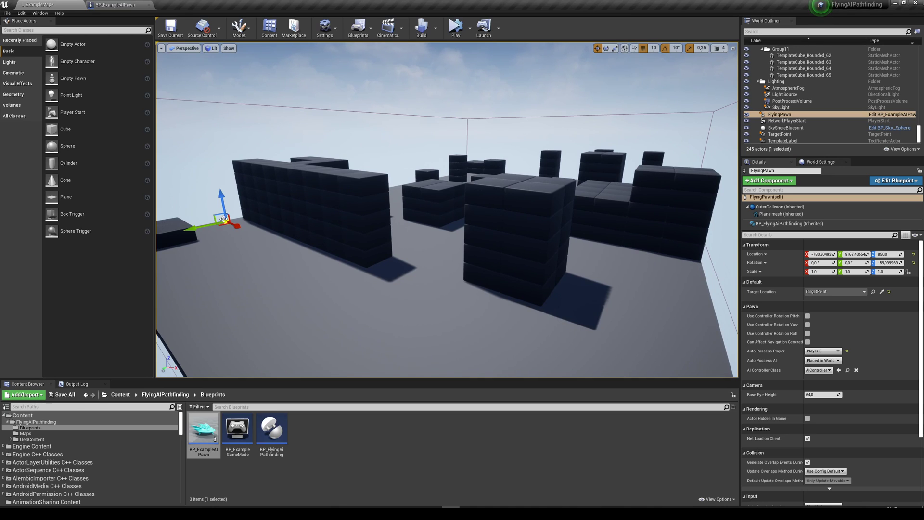
right_drag(223, 218, 243, 230)
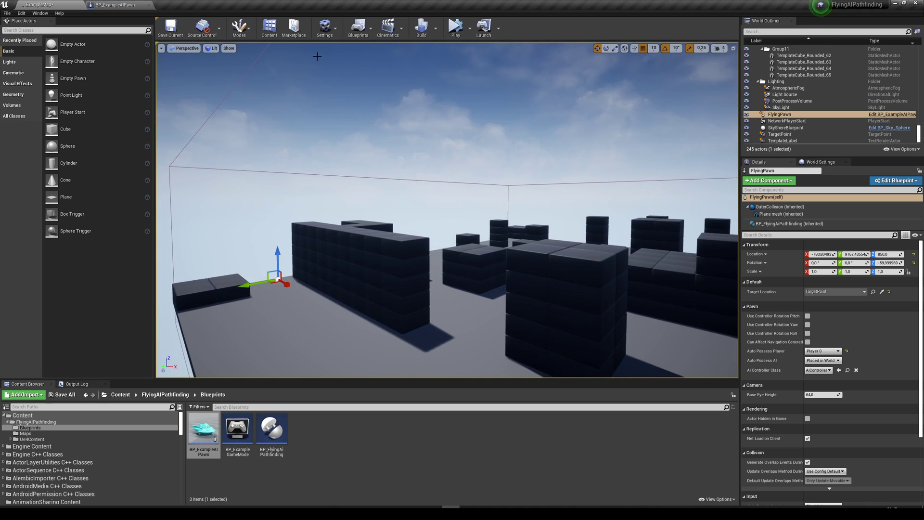
right_drag(292, 303, 292, 302)
Compile and save the example pawn blueprint with a vertical trace range multiplier of 0.25
click(120, 4)
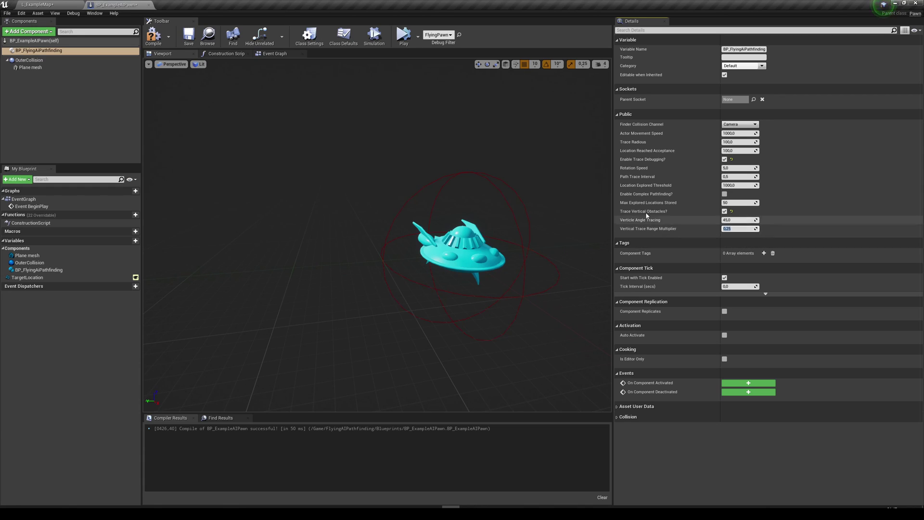
right_drag(529, 207, 548, 193)
click(153, 36)
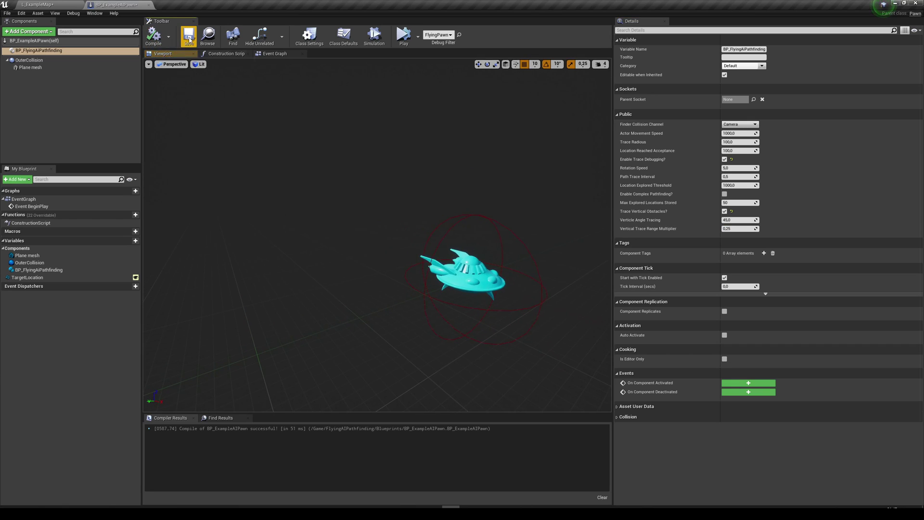
Raise the flying pawn in front of the long wall along the Z axis to 2010
click(45, 4)
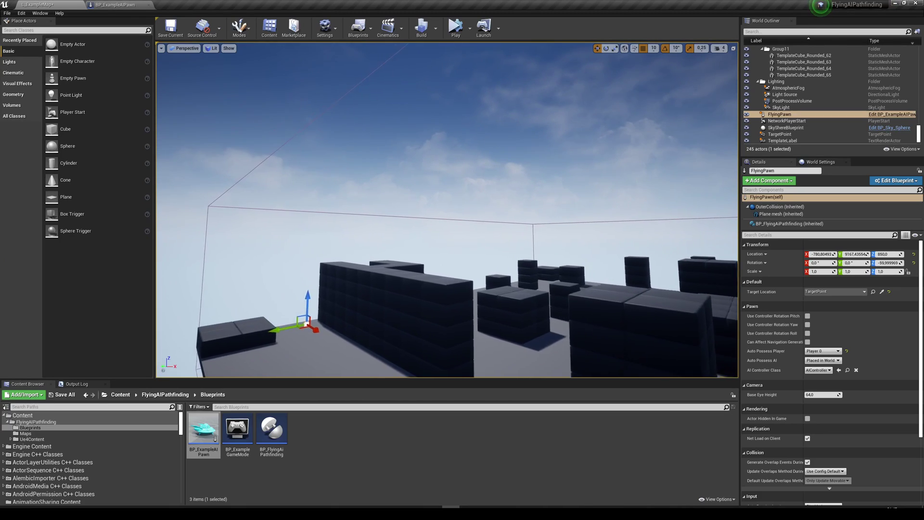
right_drag(293, 182, 317, 235)
key(w)
key(w)
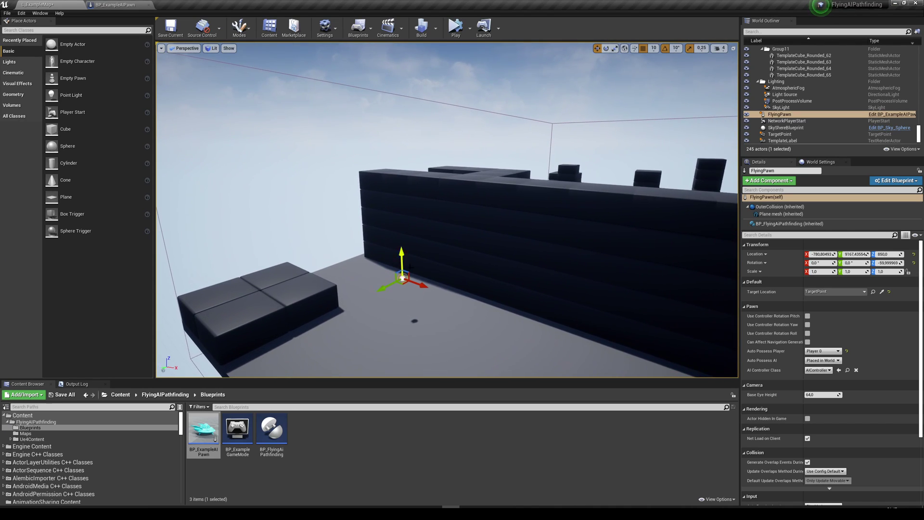
right_drag(419, 263, 387, 228)
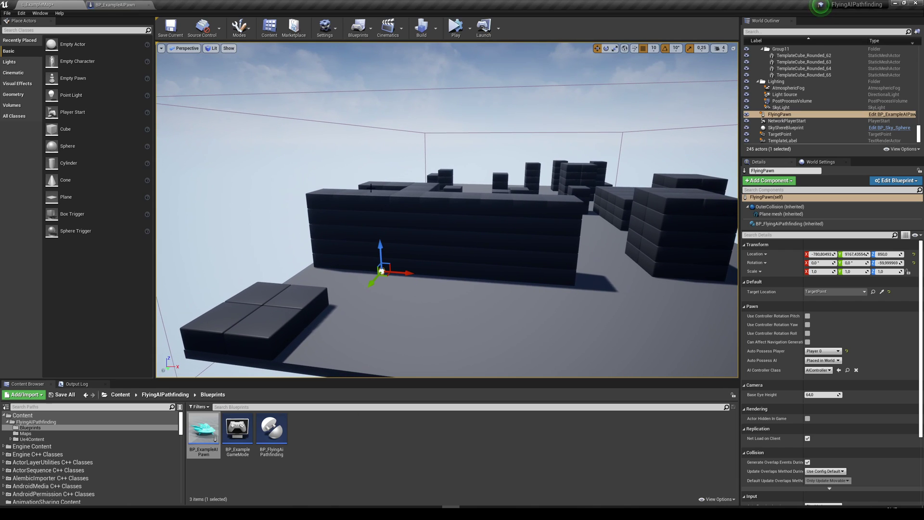
right_drag(351, 149, 416, 300)
key(w)
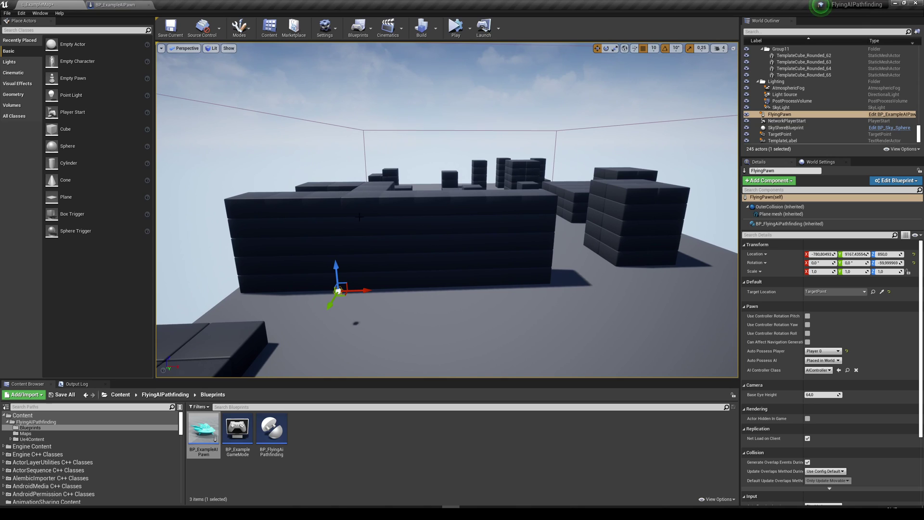
right_drag(360, 217, 333, 237)
key(d)
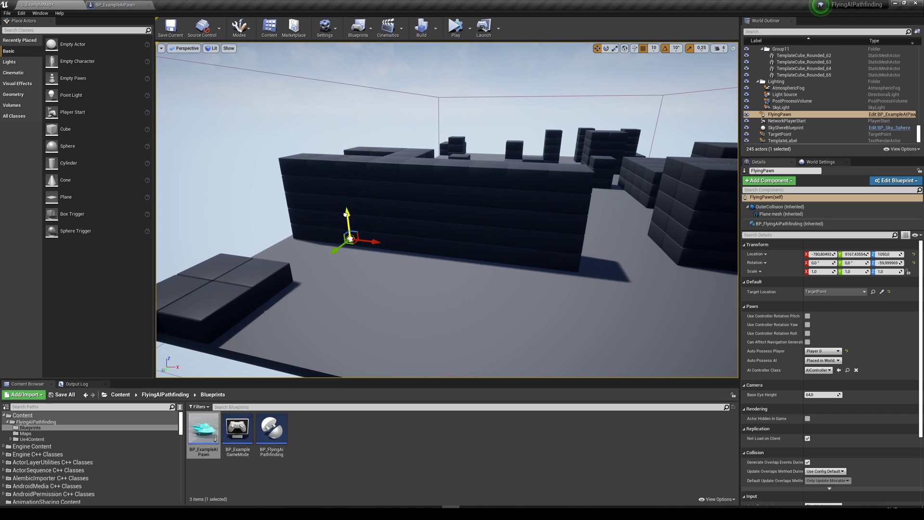
right_drag(338, 172, 210, 268)
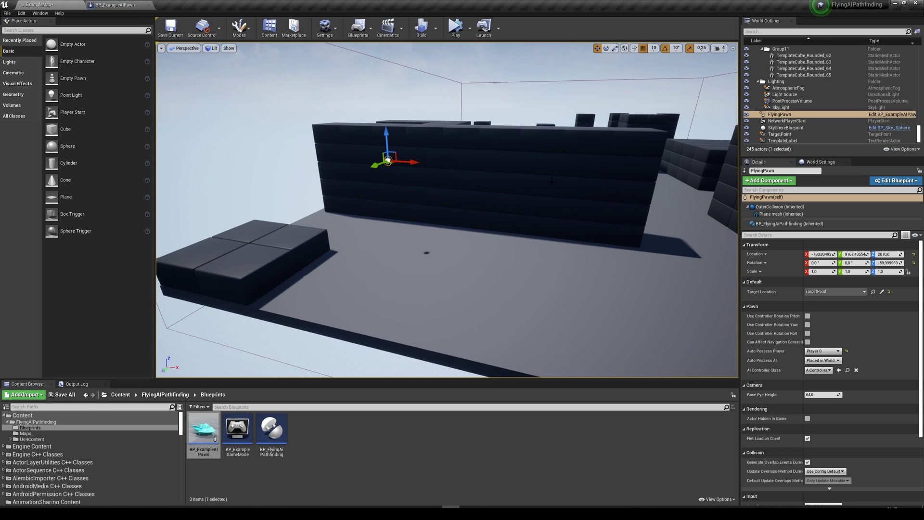
Raise the flying pawn in front of the long wall along the Z axis to 2240
right_drag(552, 181, 491, 249)
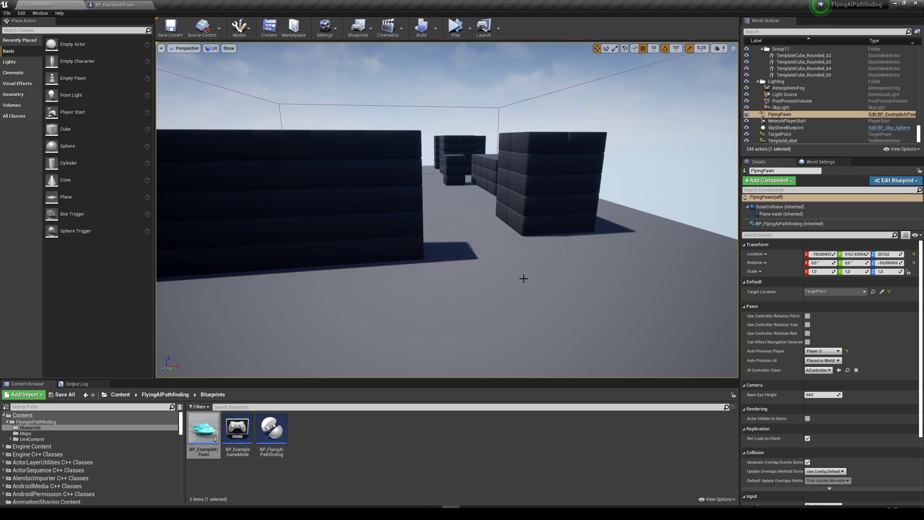
key(f)
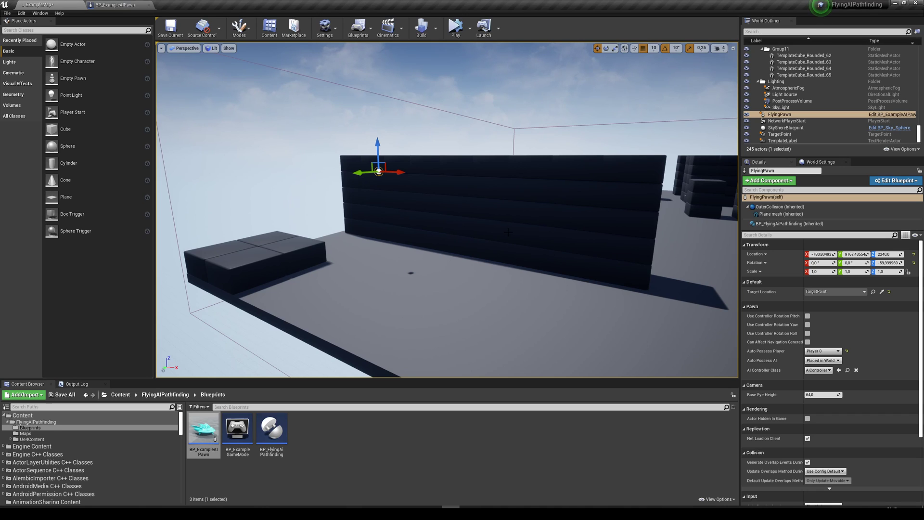
Examine the pawn's height against the long wall's upper edge and the open passage between the wall's end and the neighbouring block
right_drag(377, 255, 435, 249)
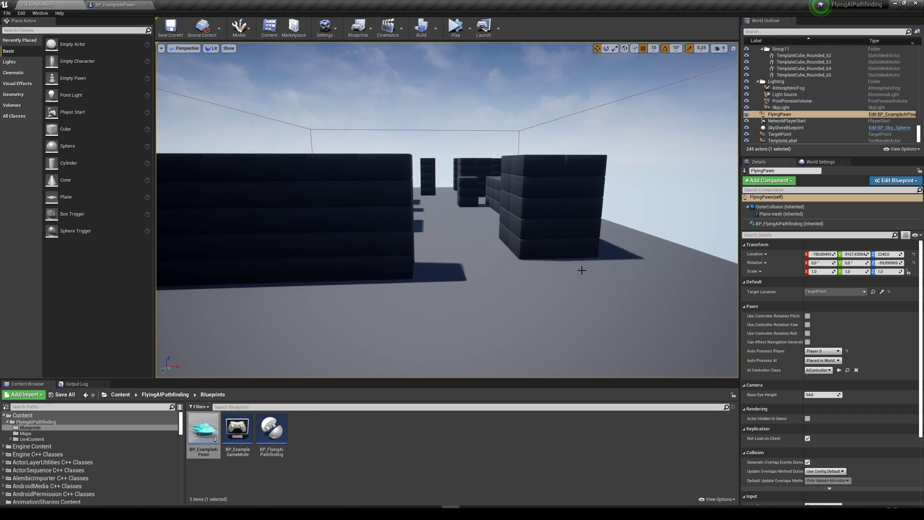
right_drag(582, 270, 326, 243)
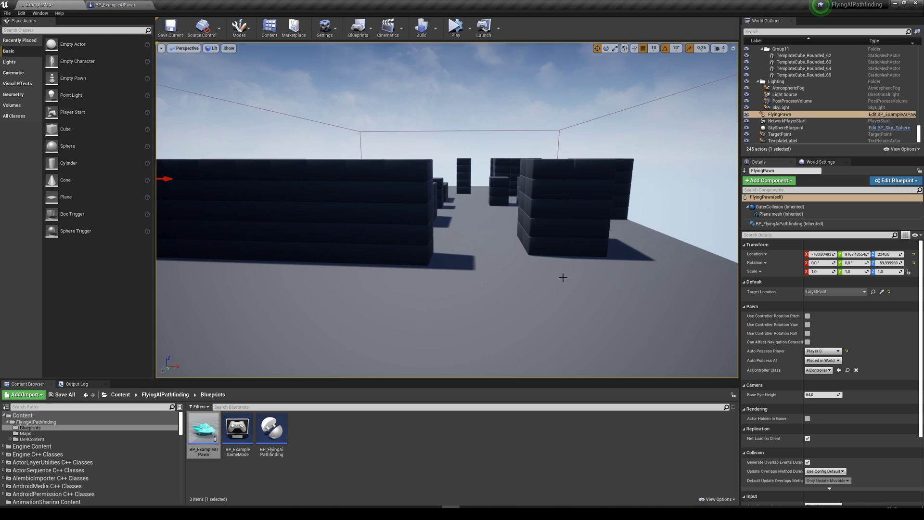
right_drag(563, 276, 235, 204)
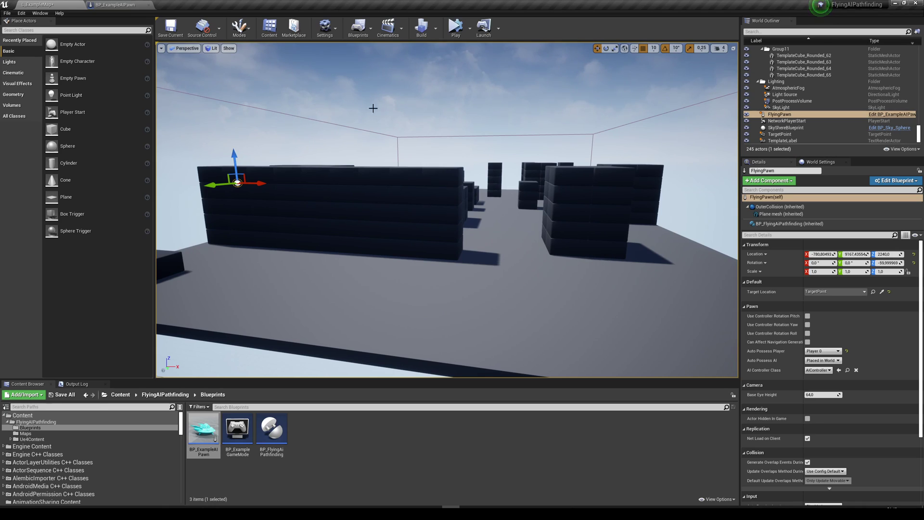
right_drag(424, 264, 355, 256)
right_drag(426, 256, 394, 247)
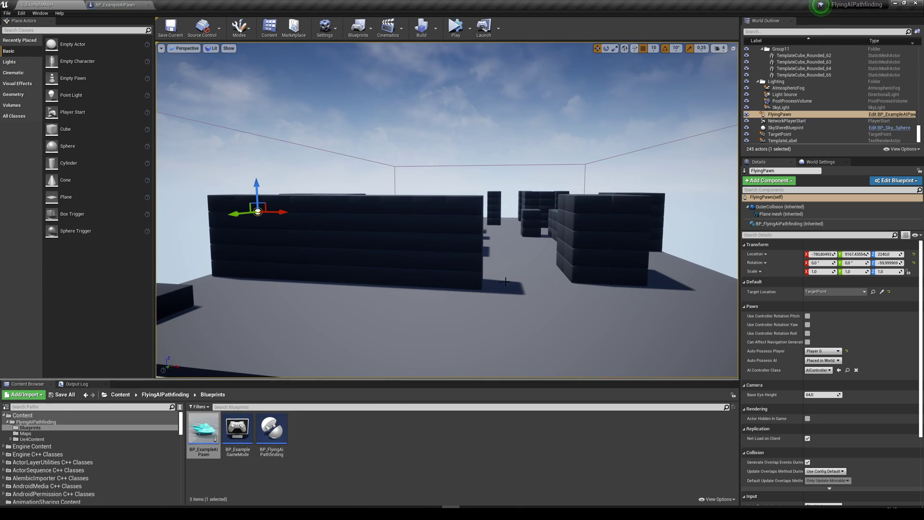
right_drag(505, 281, 254, 250)
key(w)
key(d)
key(s)
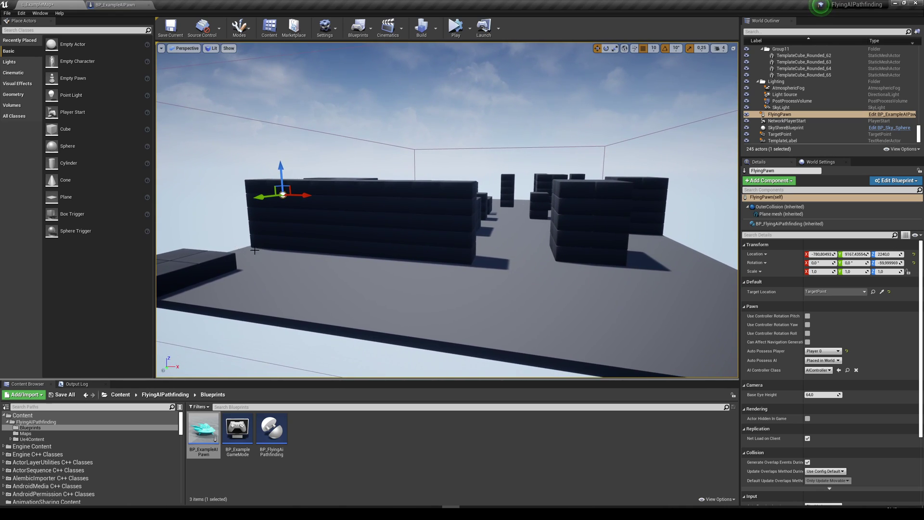
drag(255, 251, 246, 234)
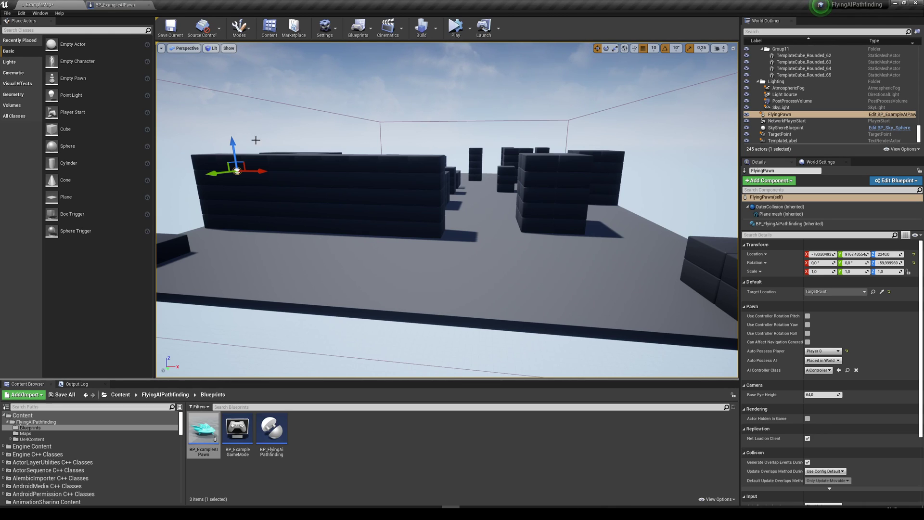
mouse_move(233, 145)
right_down()
mouse_move(166, 127)
mouse_move(233, 140)
mouse_move(222, 140)
right_up()
drag(450, 161, 390, 225)
right_drag(526, 189, 567, 210)
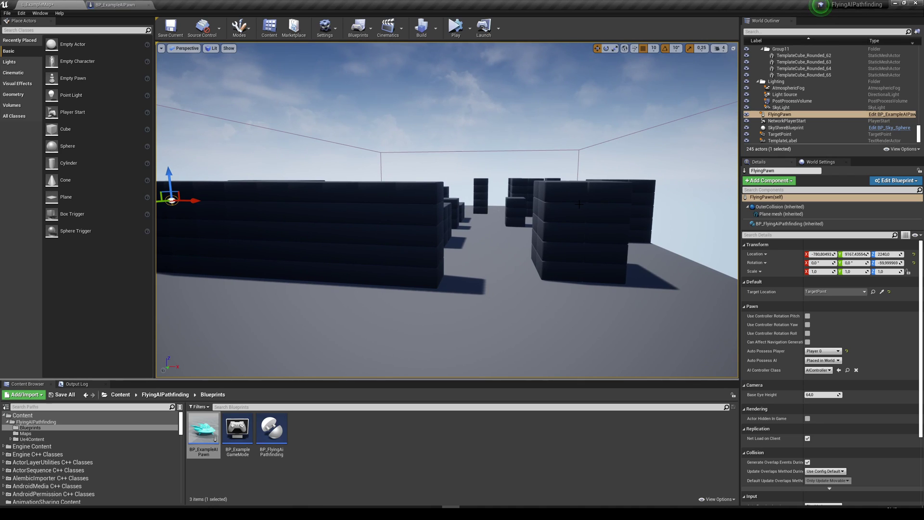
Inspect the route around the end of the long wall and the pawn's distance from the wall, from the side and front
right_drag(593, 251, 548, 243)
key(w)
key(d)
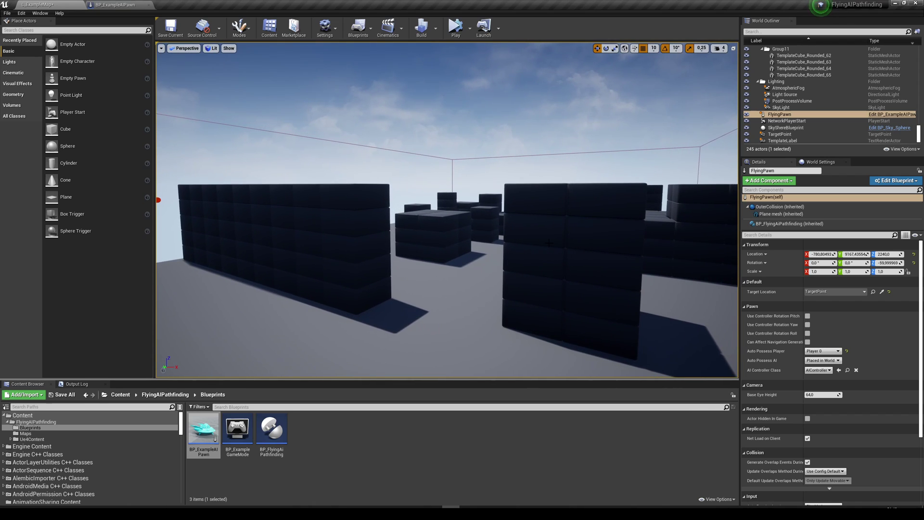
drag(549, 242, 505, 221)
right_drag(504, 220, 457, 217)
key(w)
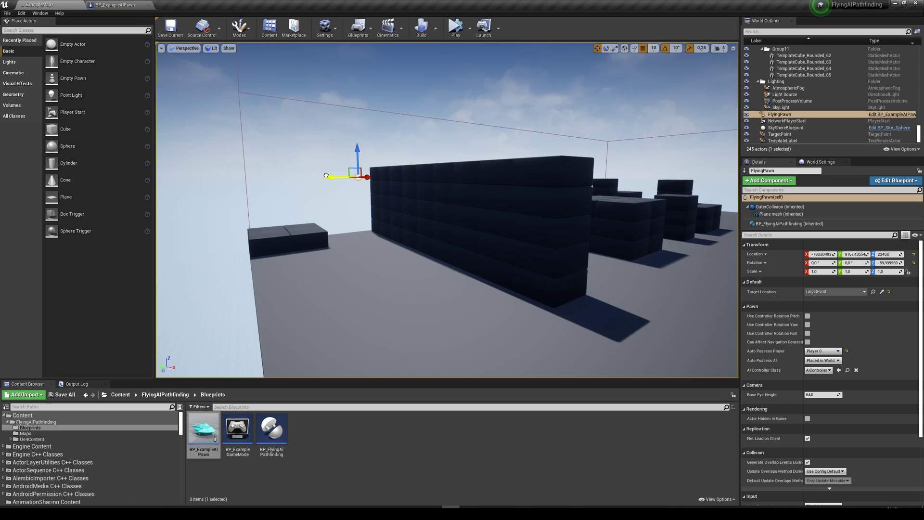
key(a)
right_drag(325, 175, 405, 197)
key(w)
key(a)
drag(344, 123, 343, 192)
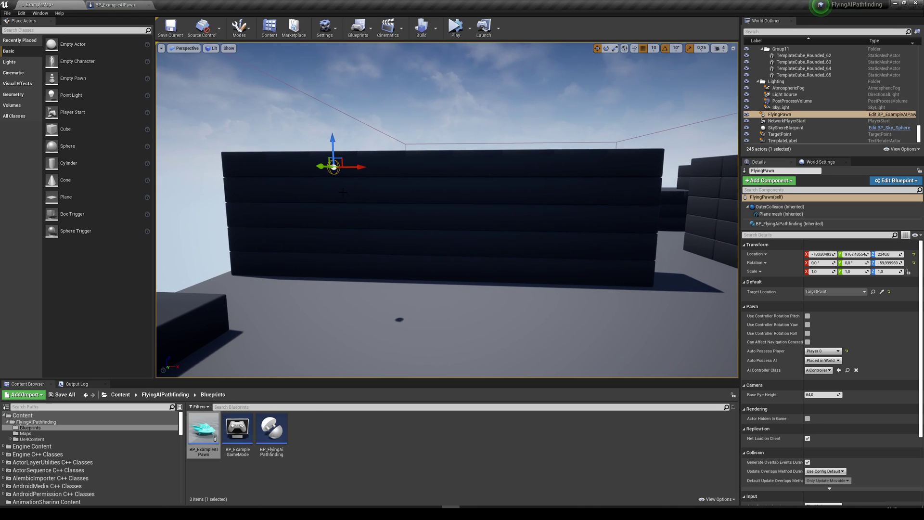